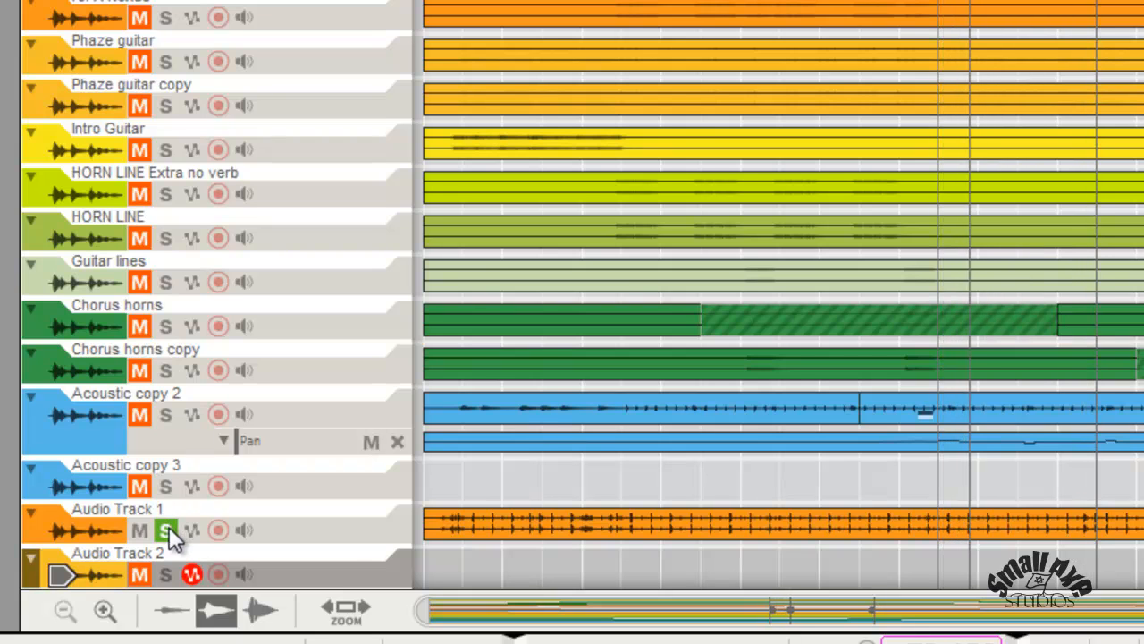
Toggle the solo on Audio Track 1 off and on again, and switch to the dry drum rack rdy 3.reason song
click(170, 527)
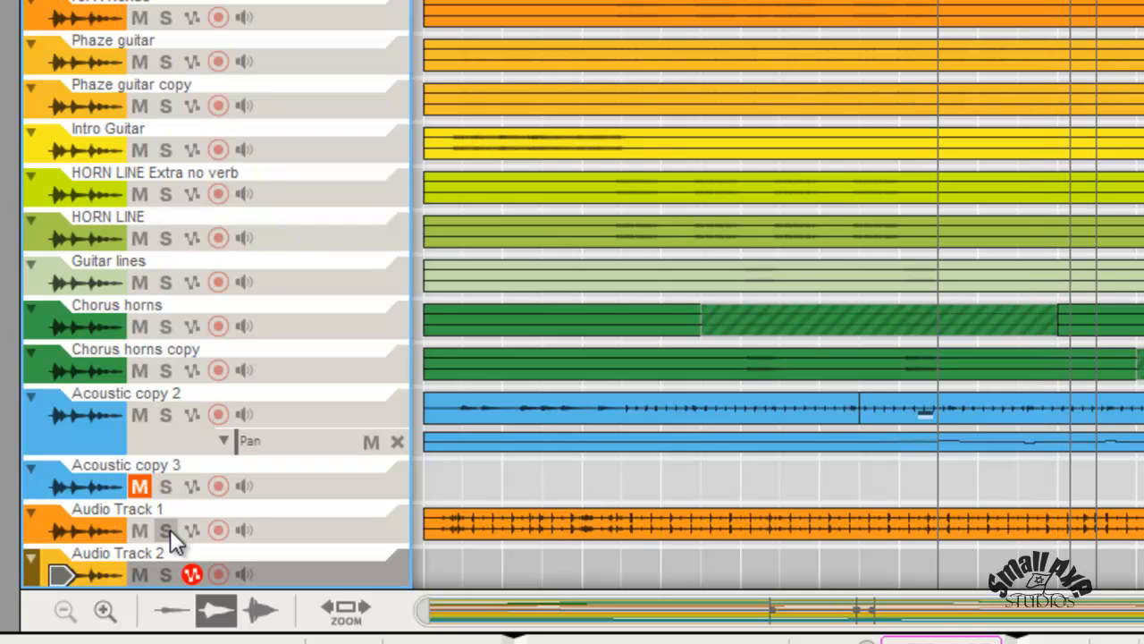
click(167, 531)
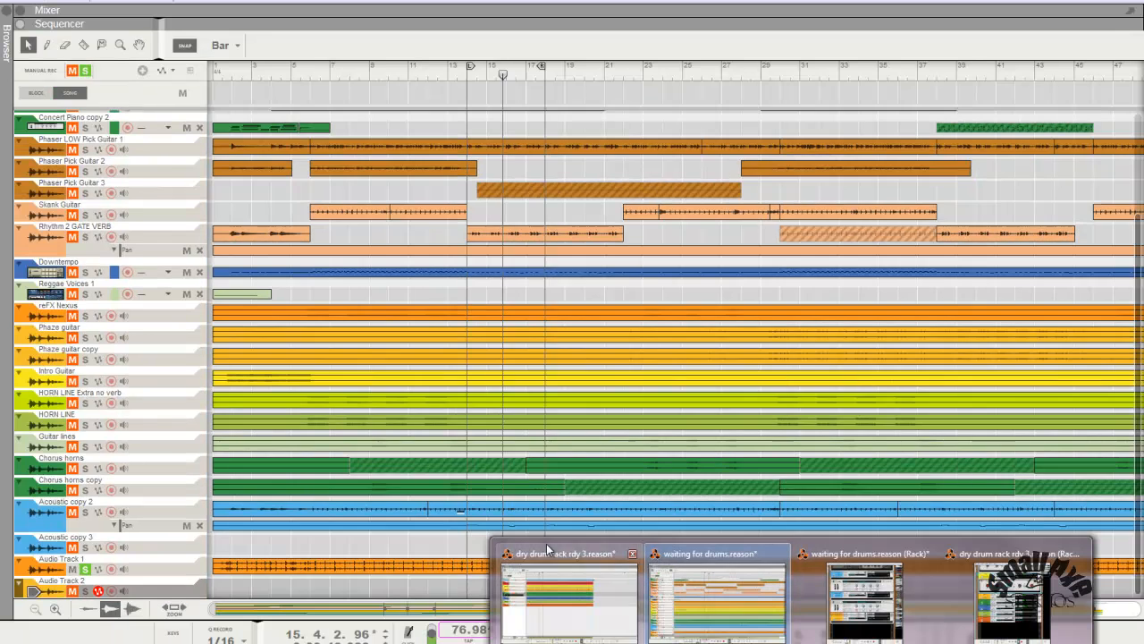
mouse_move(566, 601)
click(547, 545)
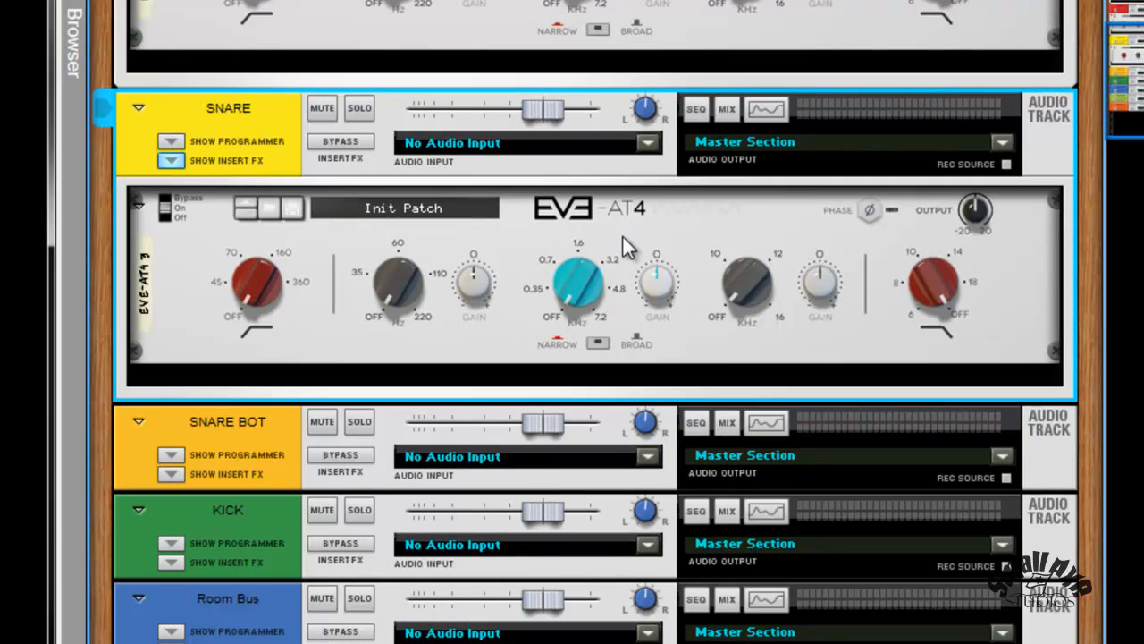
Hide the insert effects of the SNARE track and bring the Hats Bus EVE-AT4 equalizer into view
scroll(616, 265, up, 4)
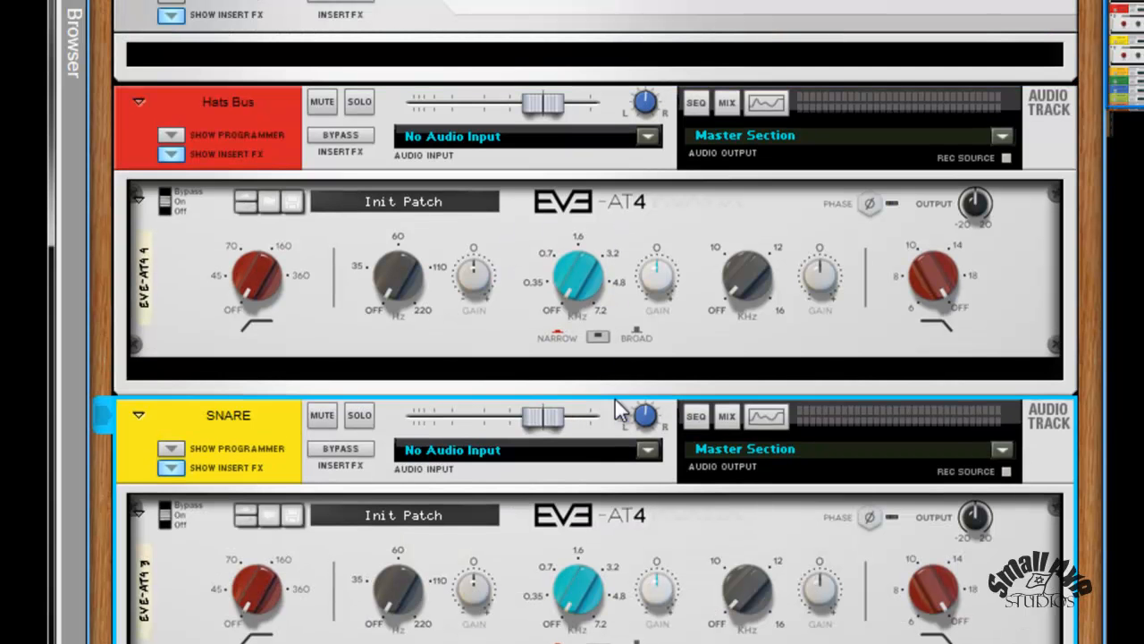
click(171, 466)
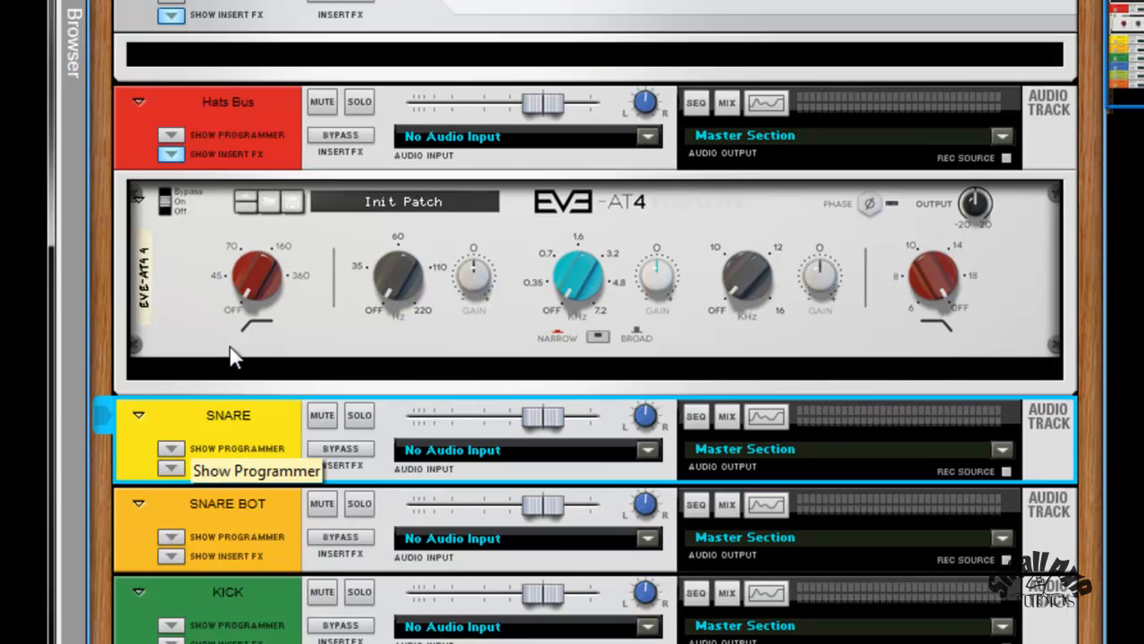
scroll(387, 366, up, 3)
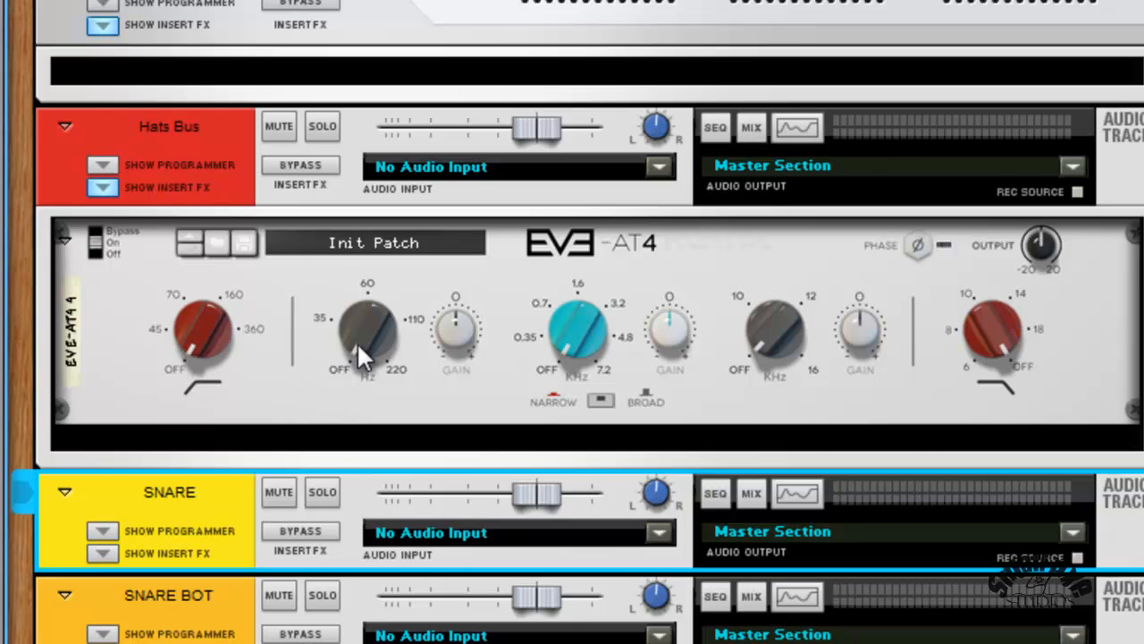
mouse_move(358, 341)
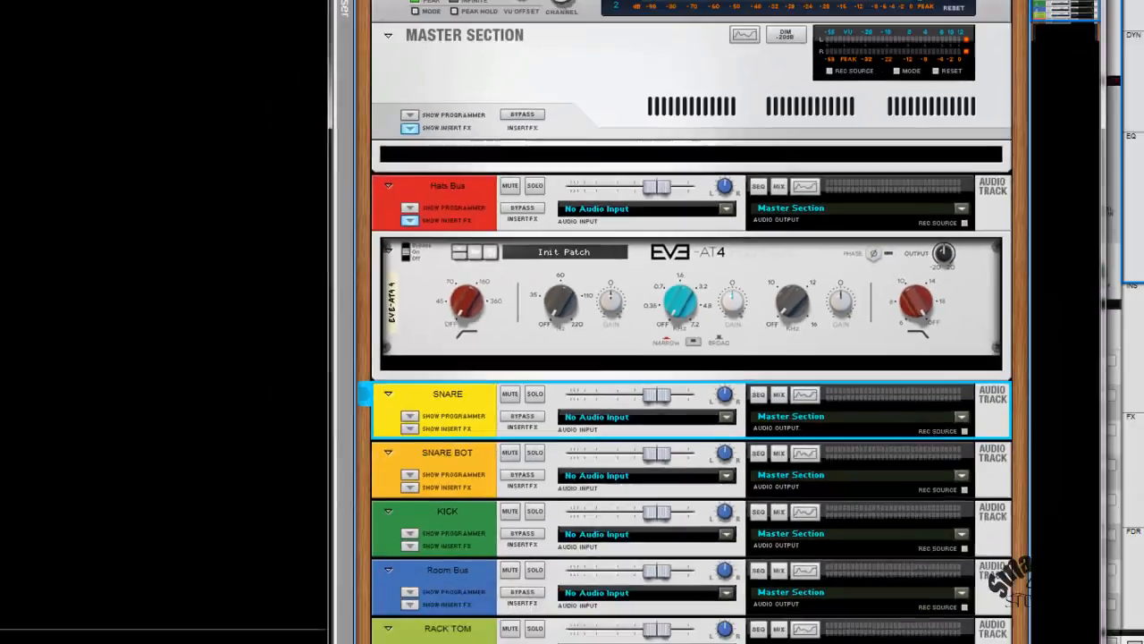
Rearrange the rack window and solo the Hats Bus track
drag(673, 15, 303, 0)
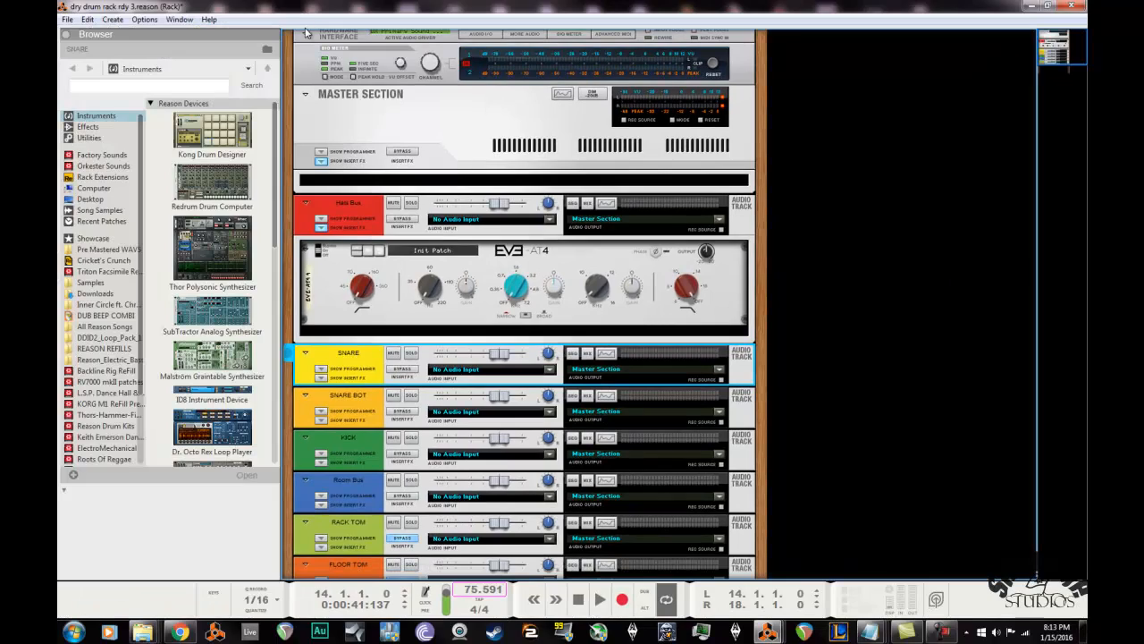
click(1046, 6)
click(234, 200)
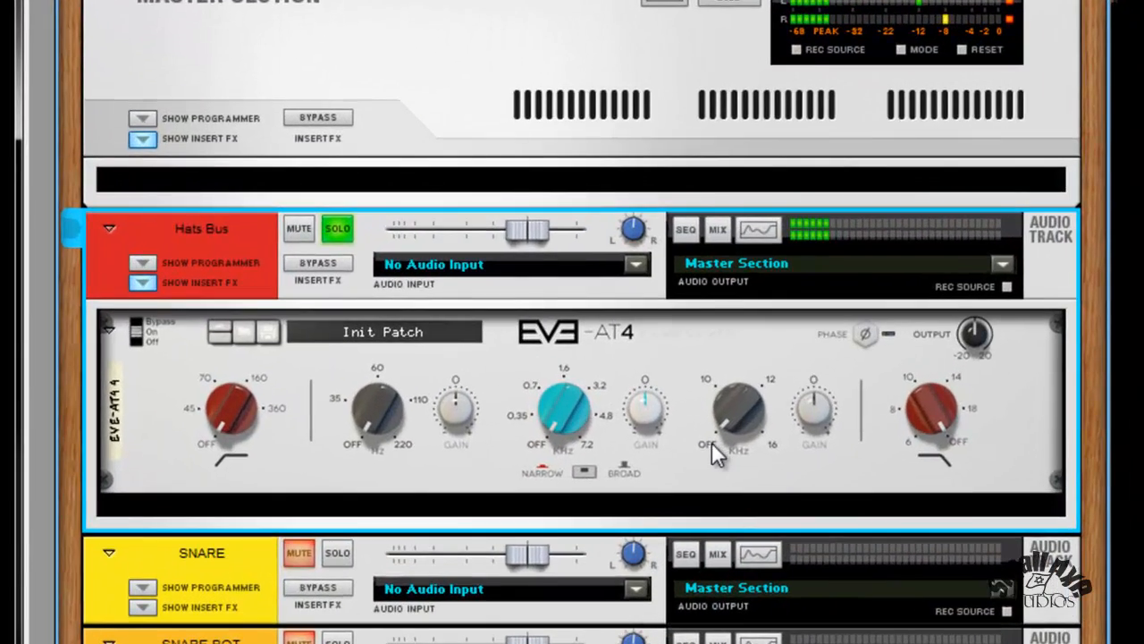
On the Hats Bus EVE-AT4, set the high frequency to 10000 Hz and the output volume to 10 dB
scroll(712, 442, down, 2)
click(756, 331)
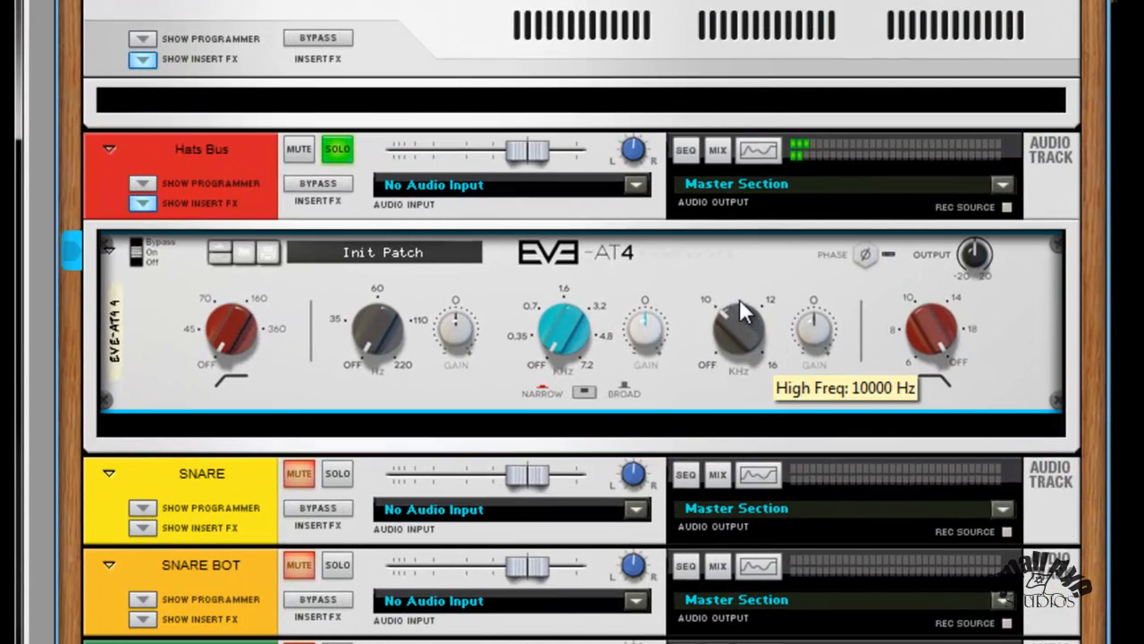
drag(974, 254, 974, 225)
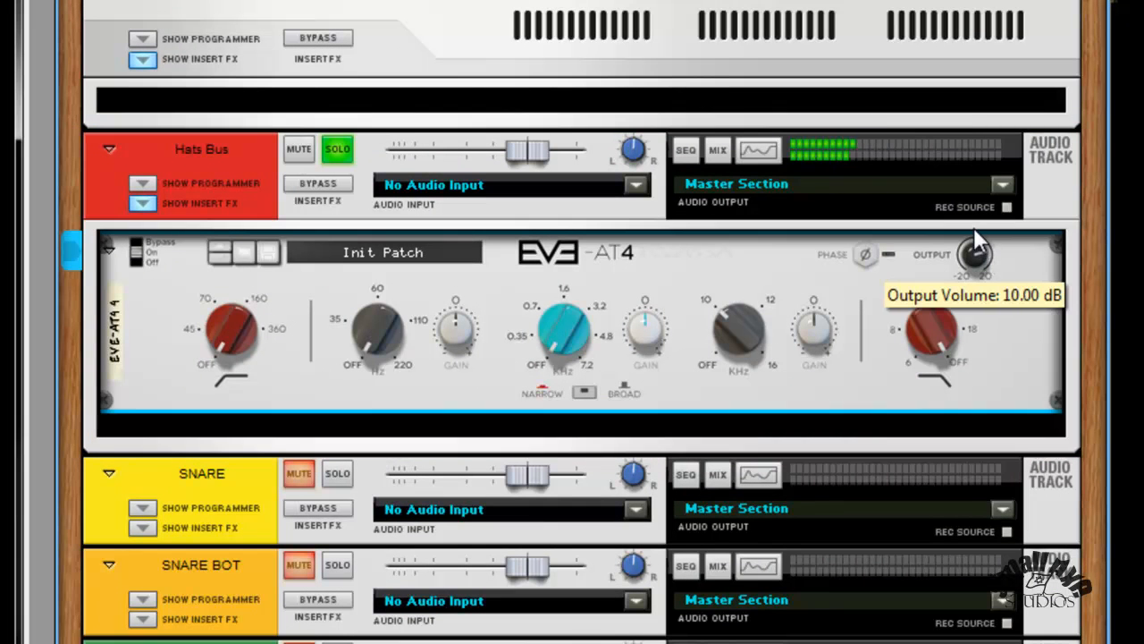
On the Hats Bus EVE-AT4, boost the mid band at about 4.8 kHz and set the low-cut filter to about 70 Hz
drag(556, 332, 552, 287)
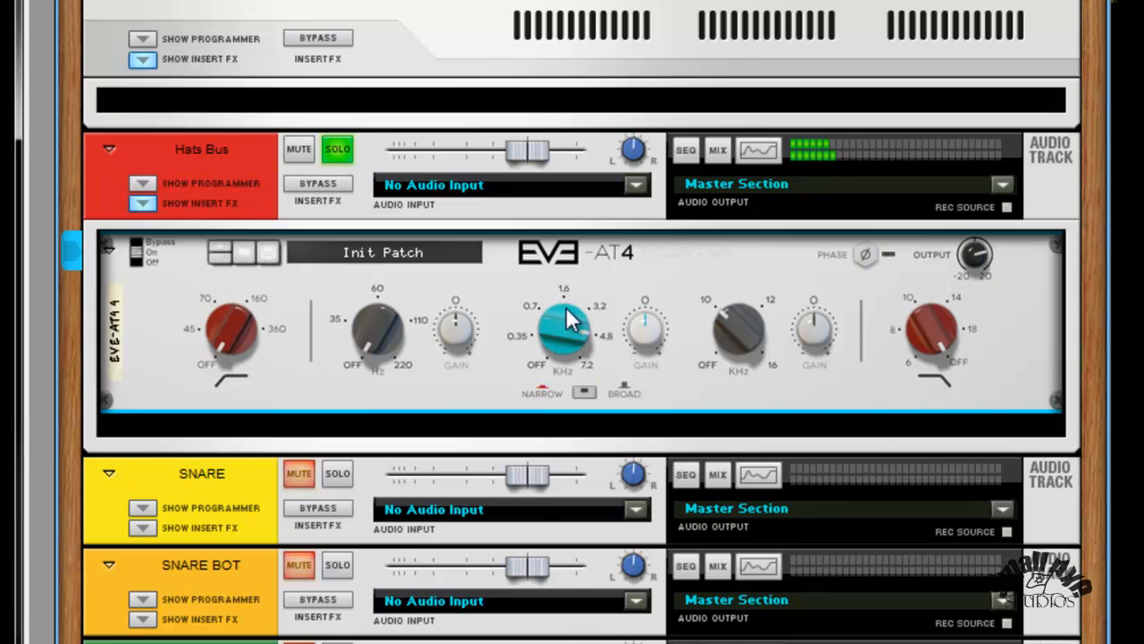
mouse_move(645, 331)
mouse_down()
mouse_move(642, 298)
mouse_move(645, 310)
mouse_up()
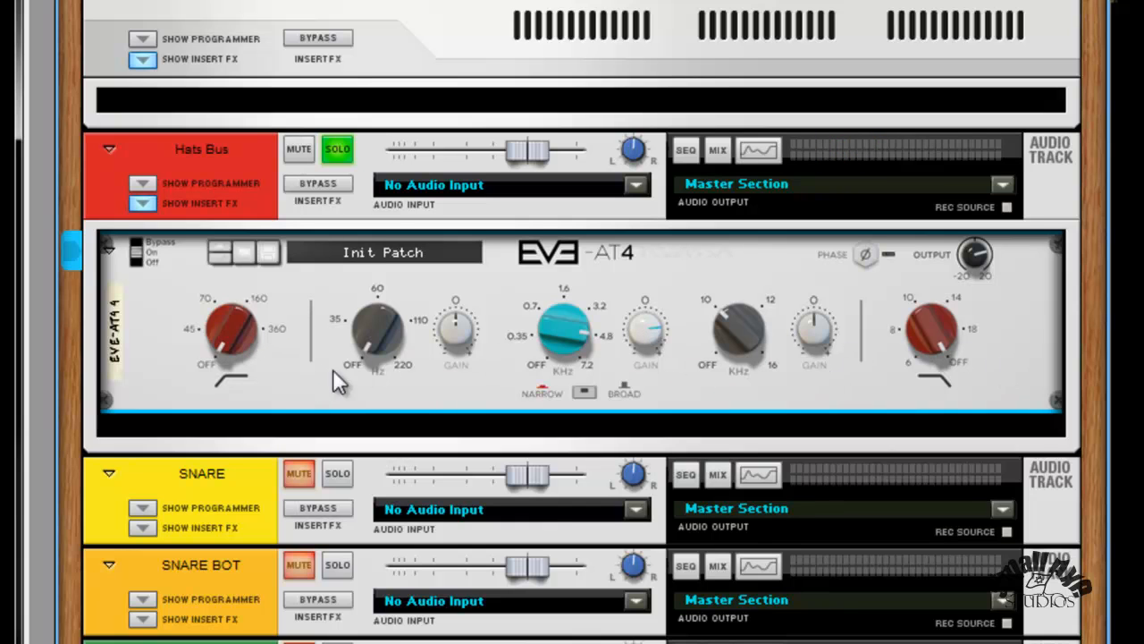
drag(225, 324, 228, 298)
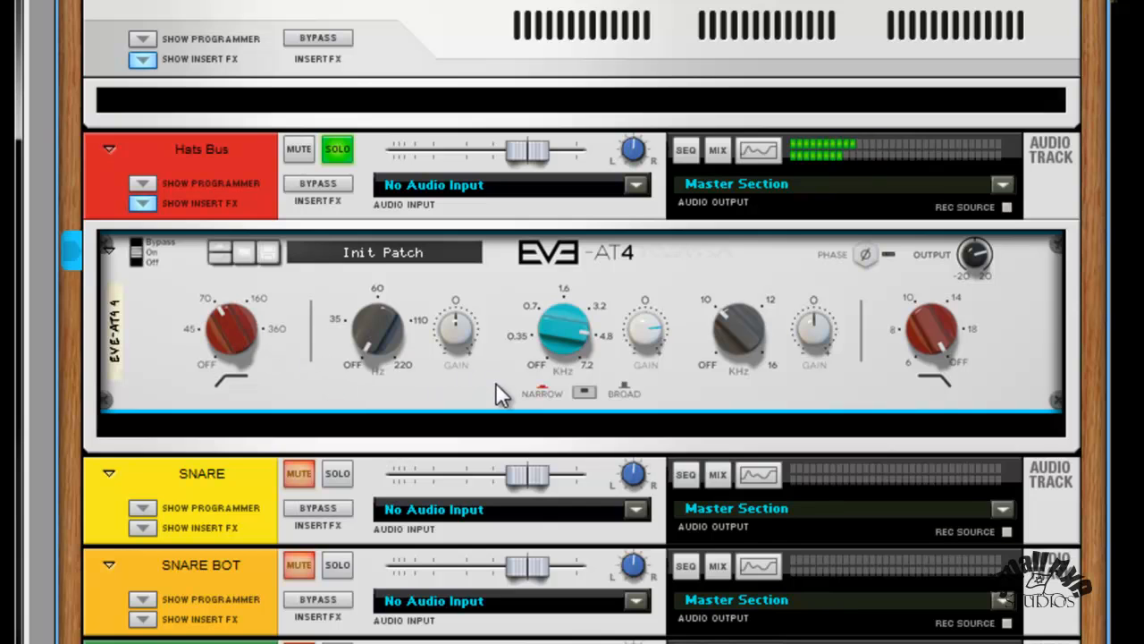
Raise the high-band gain on the Hats Bus EVE-AT4 and compare the sound with the insert effects bypassed and active
click(316, 185)
click(315, 183)
drag(806, 336, 810, 315)
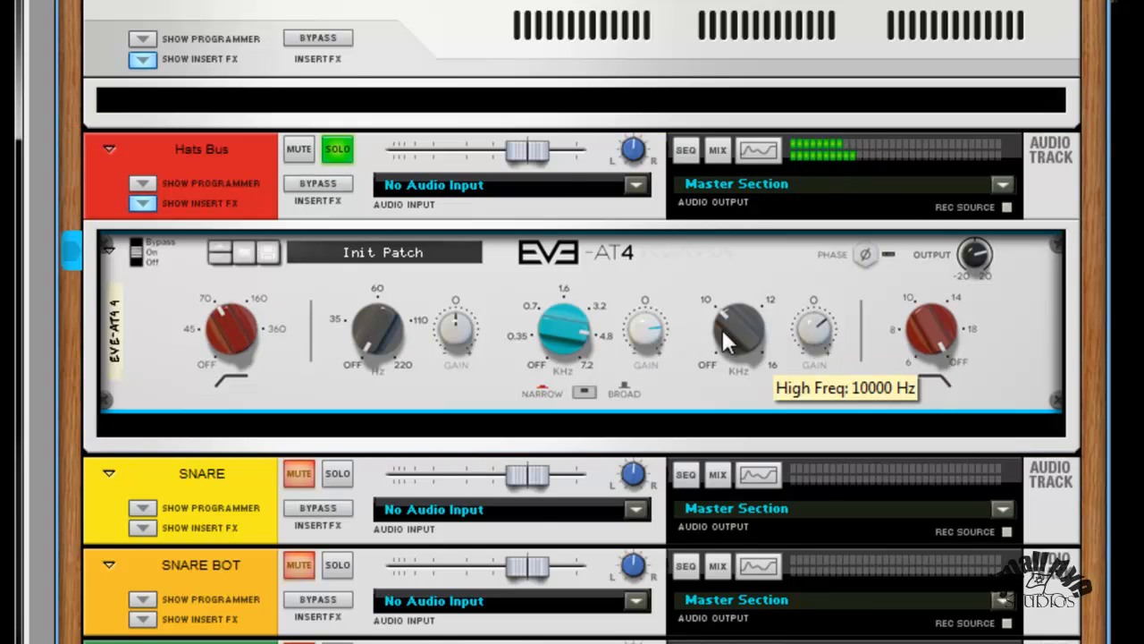
click(338, 186)
click(338, 185)
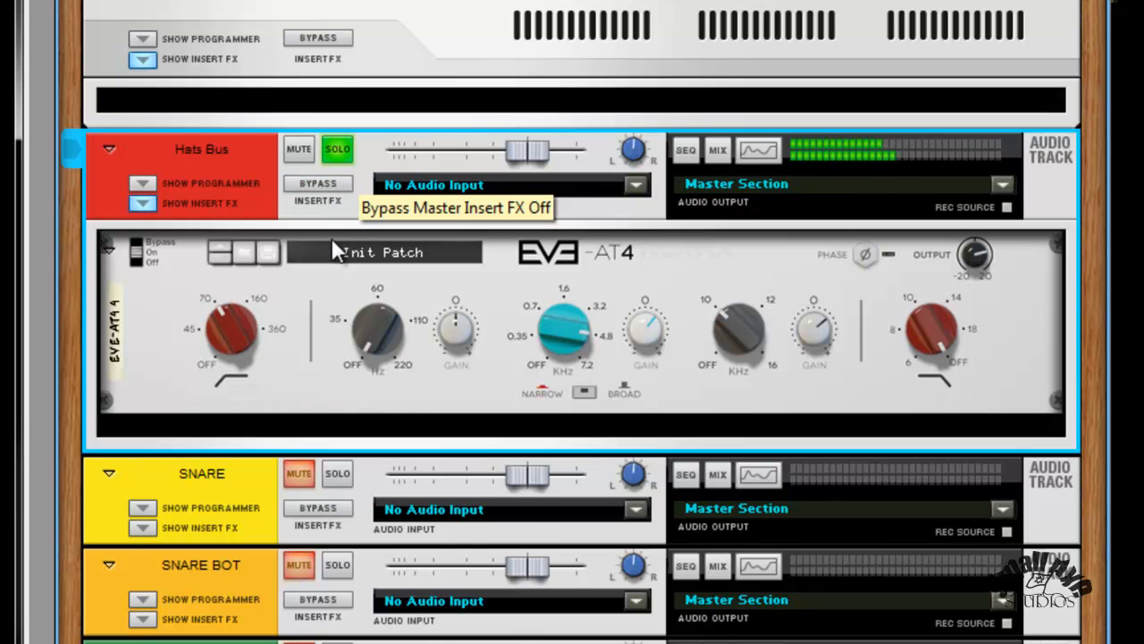
Switch the solo from Hats Bus to SNARE and show the SNARE track's insert effects
click(338, 478)
click(338, 149)
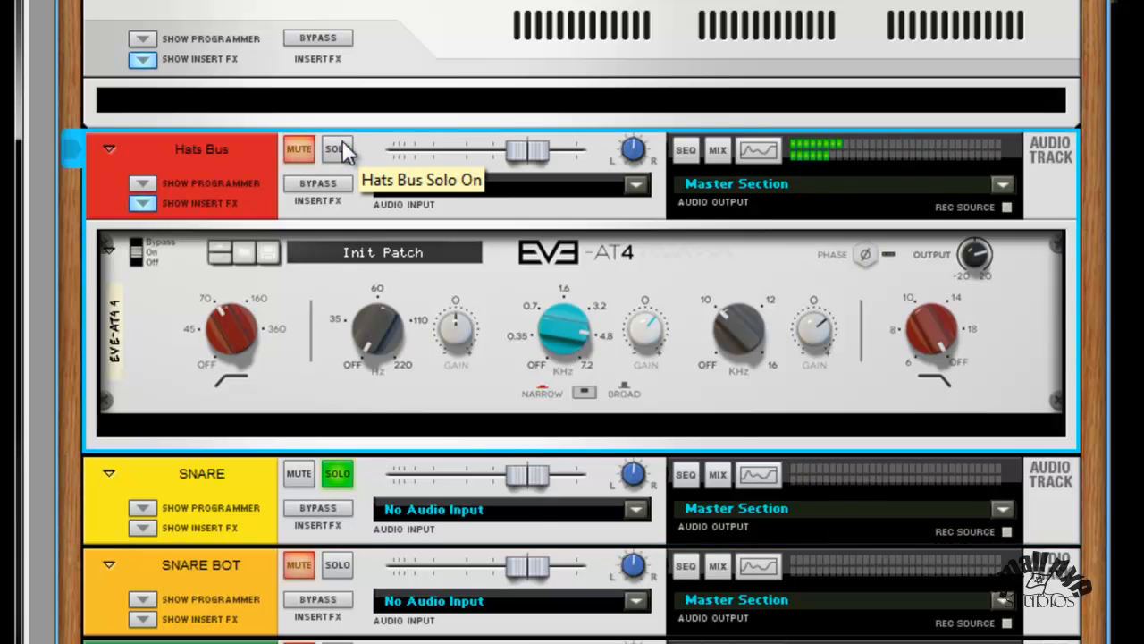
scroll(492, 402, down, 3)
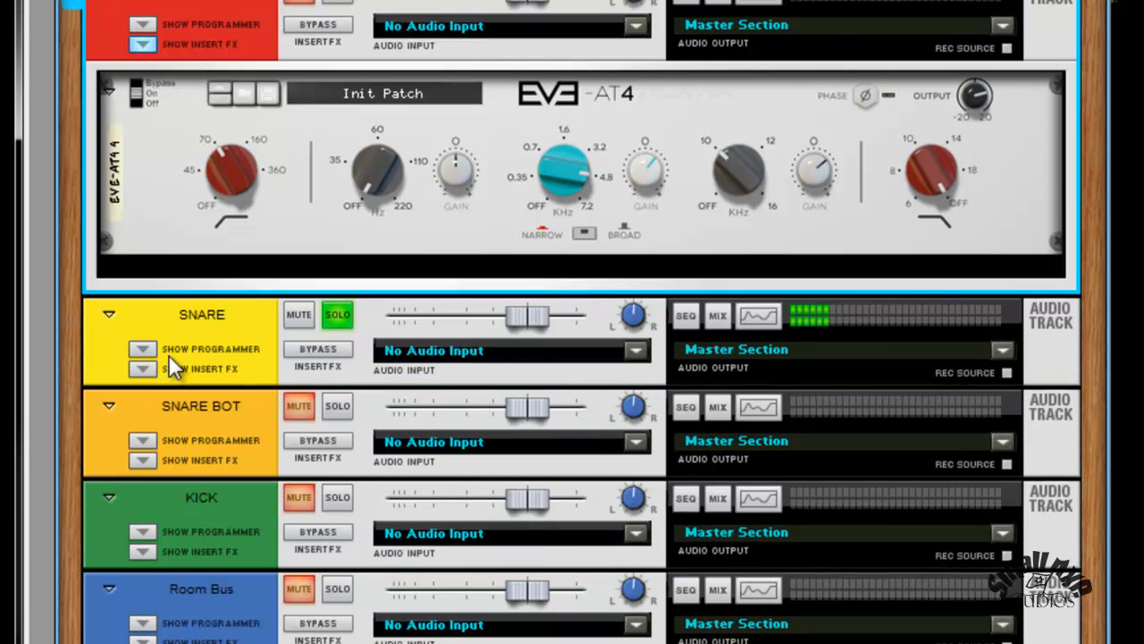
click(142, 369)
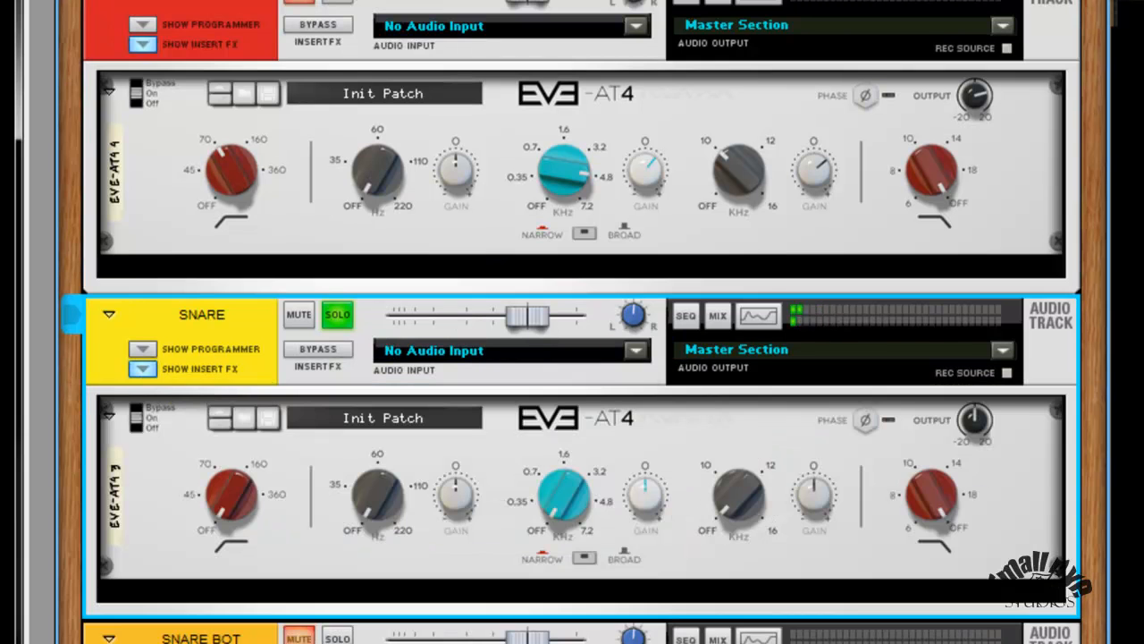
On the SNARE EVE-AT4, set the output volume to 8.75 dB and boost the high band at about 10 kHz
scroll(674, 453, down, 2)
drag(974, 339, 968, 312)
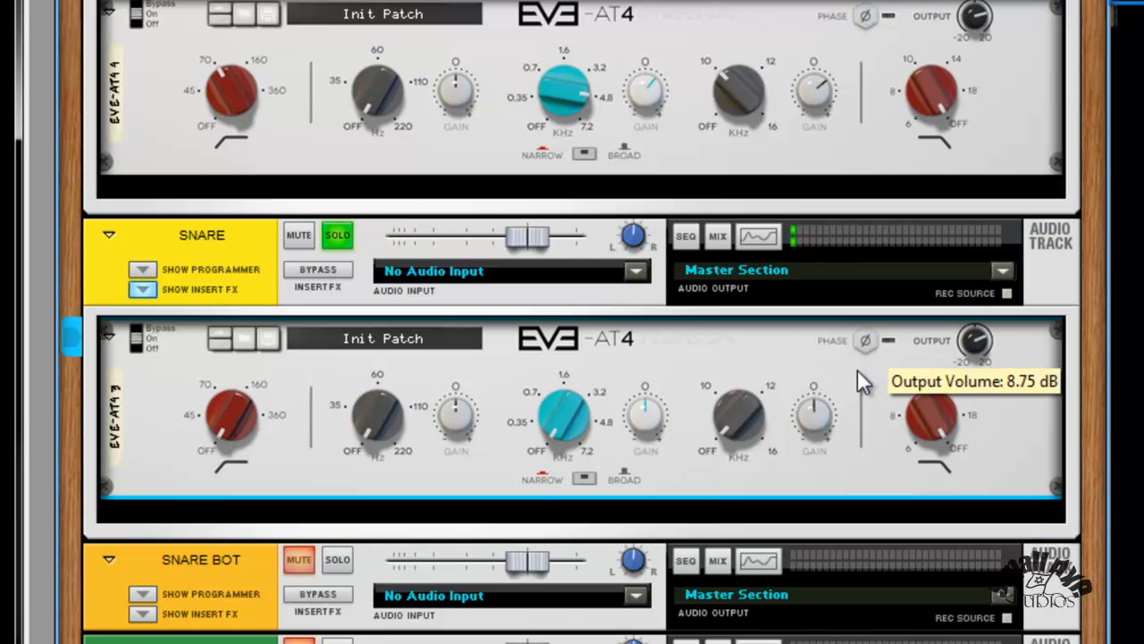
drag(742, 393, 810, 410)
On the SNARE EVE-AT4, boost the low band at about 60 Hz and the mid band at about 3.2 kHz
drag(444, 416, 456, 400)
drag(383, 426, 375, 401)
drag(480, 421, 471, 418)
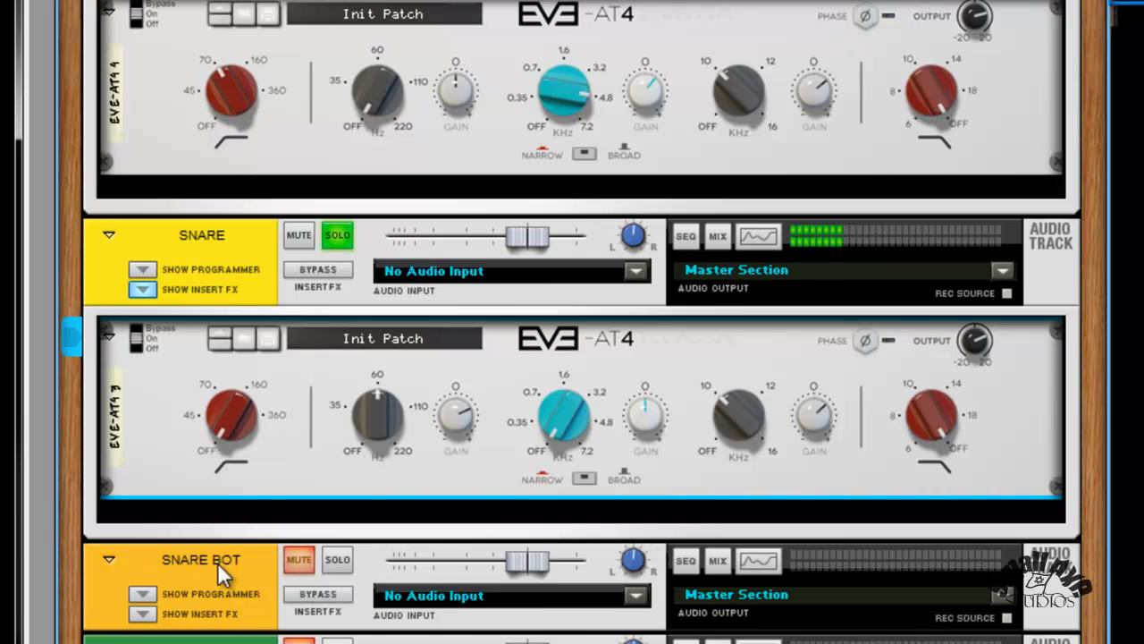
drag(572, 422, 600, 380)
drag(649, 422, 652, 408)
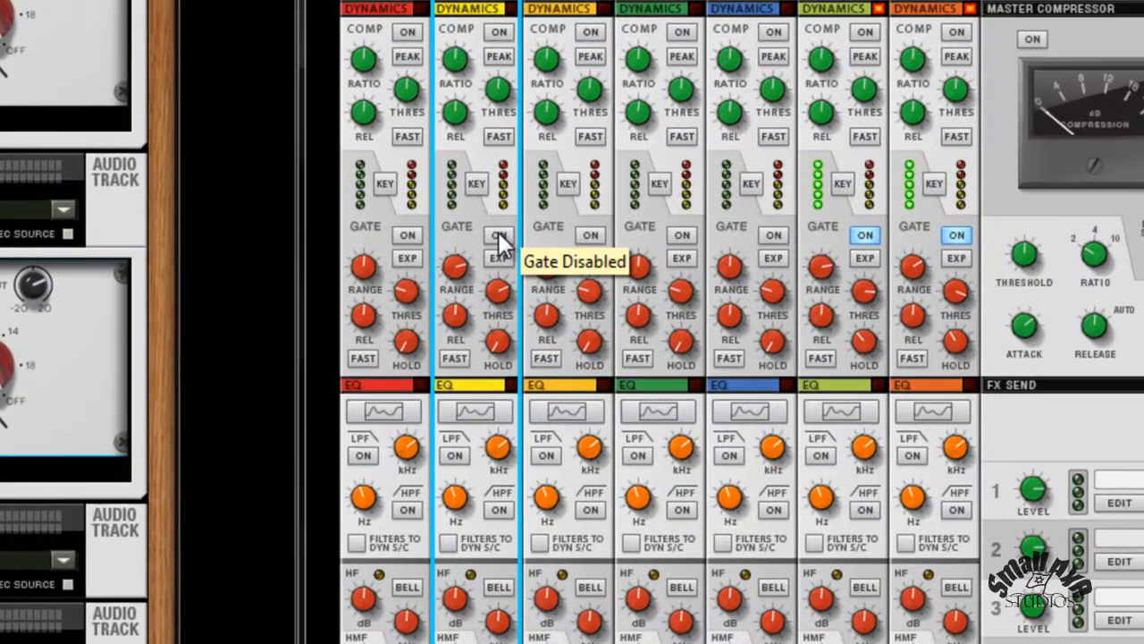
Enable the gate on the SNARE mixer channel, adjust its range and threshold, and compare the sound with the gate off and on
click(498, 234)
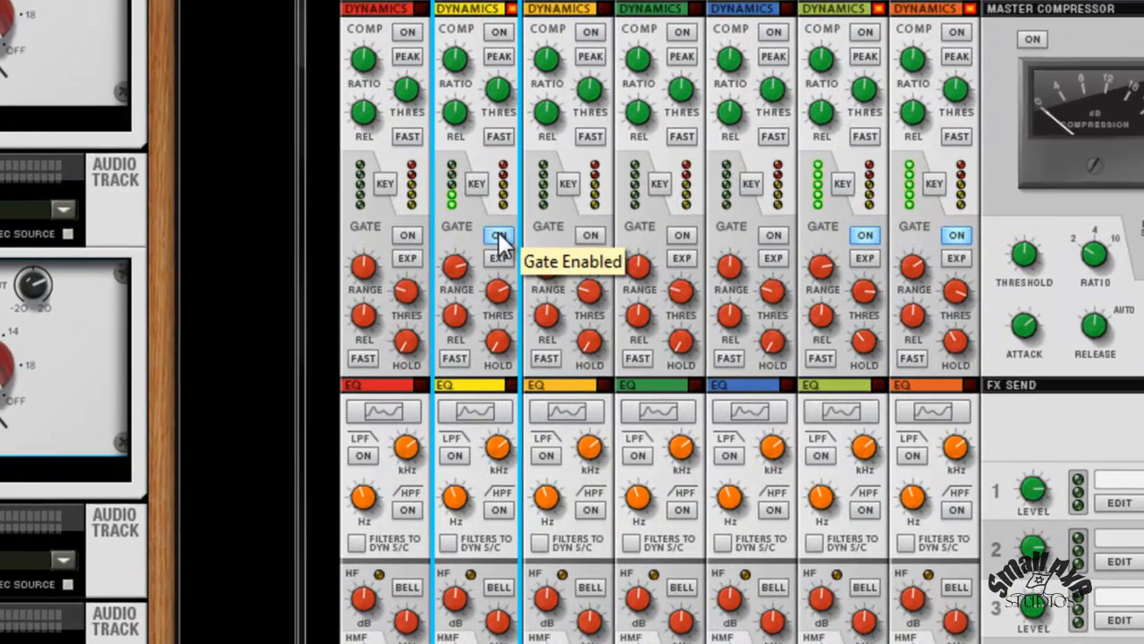
drag(456, 266, 457, 266)
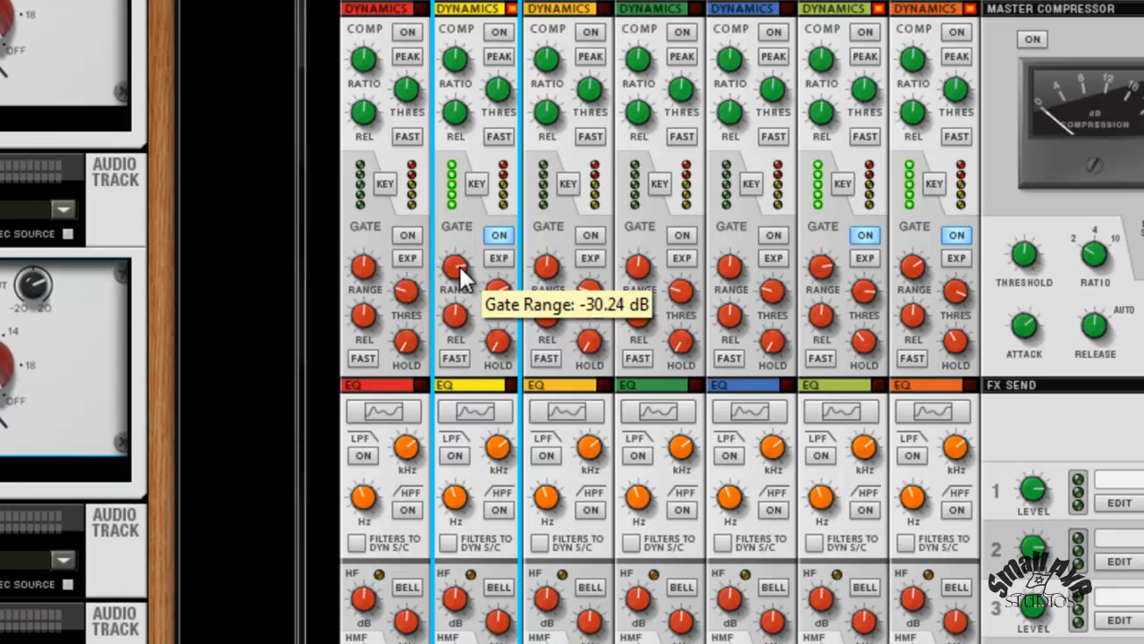
mouse_move(498, 297)
mouse_down()
mouse_move(468, 278)
mouse_move(500, 299)
mouse_up()
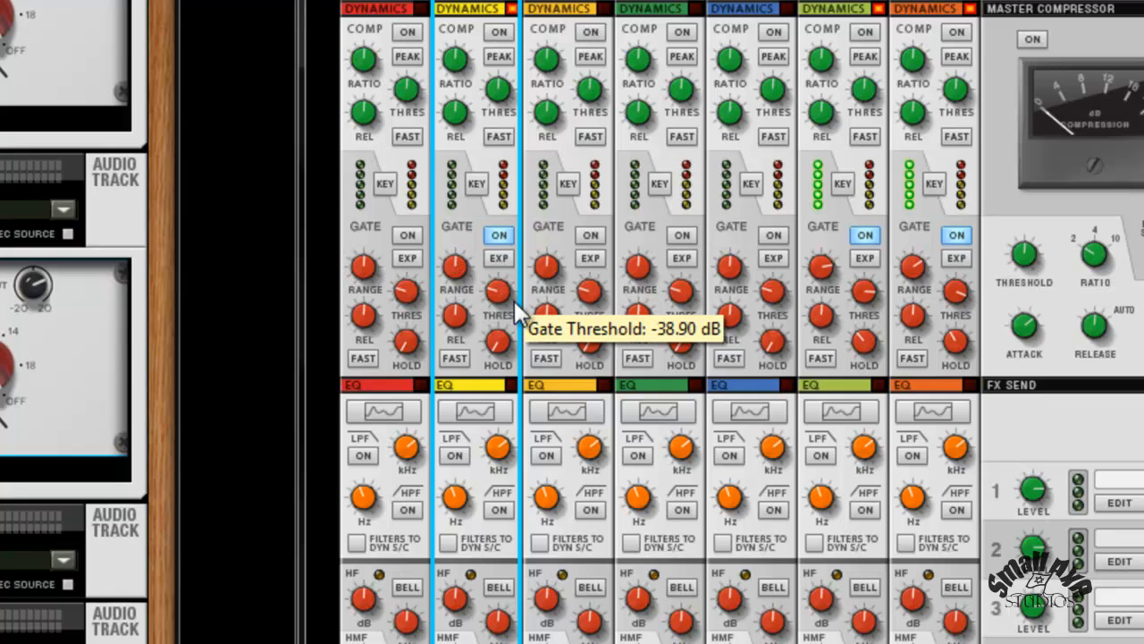
drag(458, 262, 462, 259)
drag(501, 301, 491, 272)
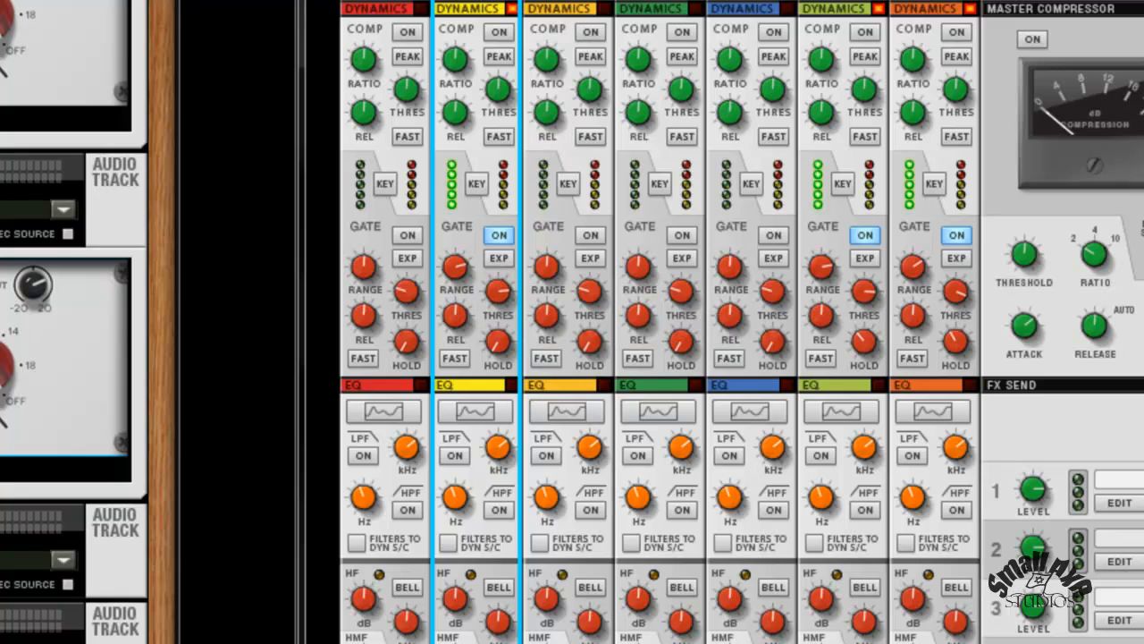
click(489, 230)
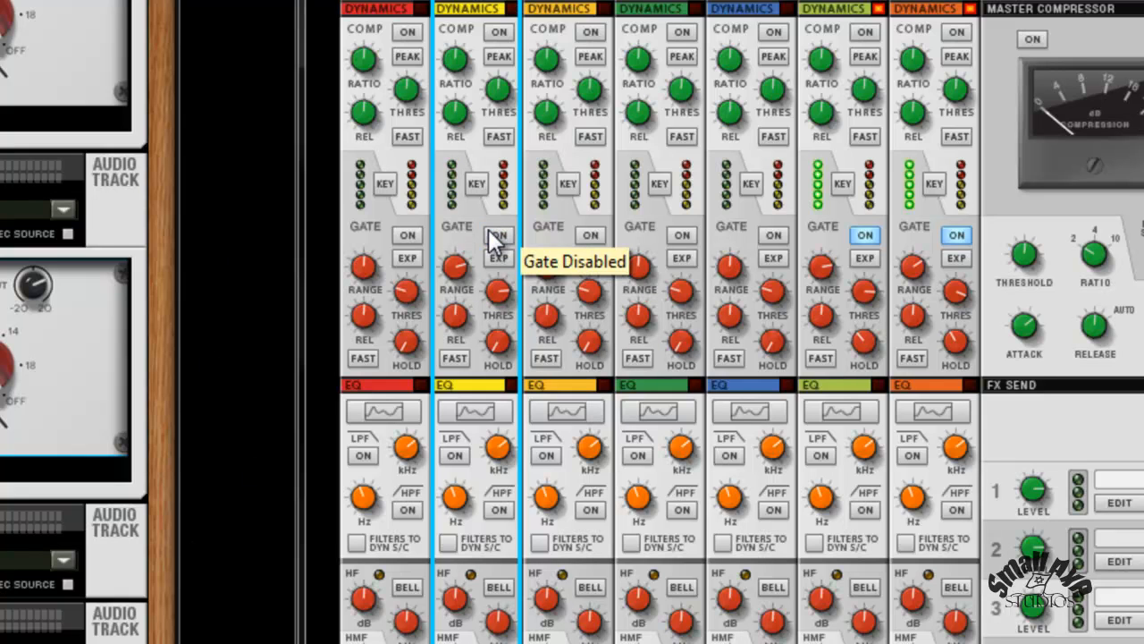
click(490, 231)
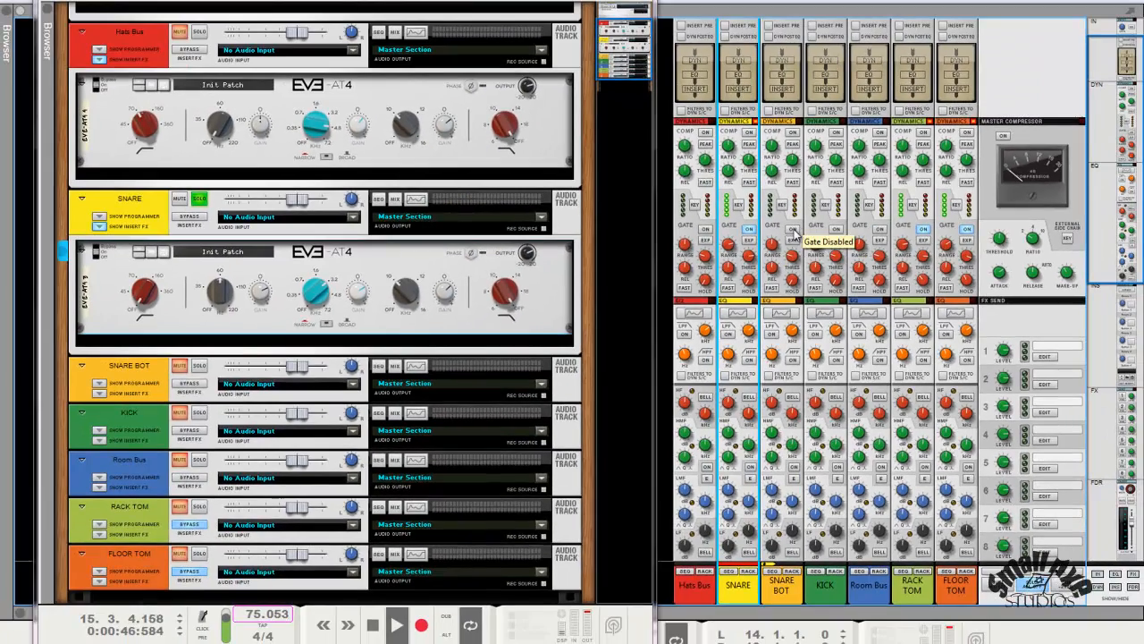
Switch the solo from SNARE to SNARE BOT and try the gate on the SNARE BOT mixer channel
click(792, 231)
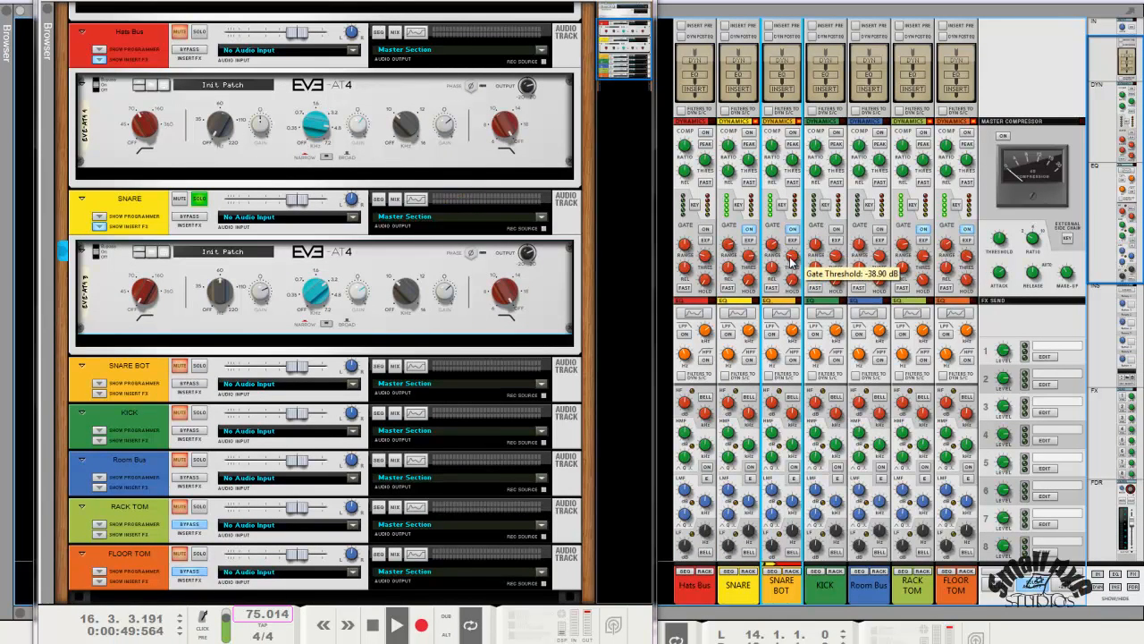
click(199, 366)
click(198, 199)
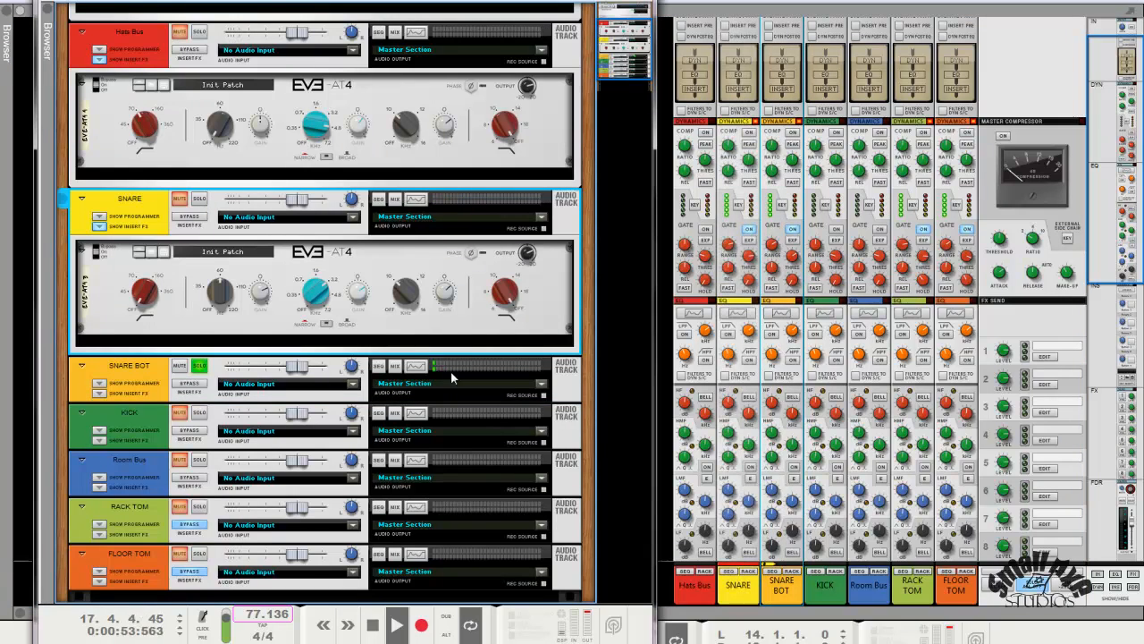
click(793, 231)
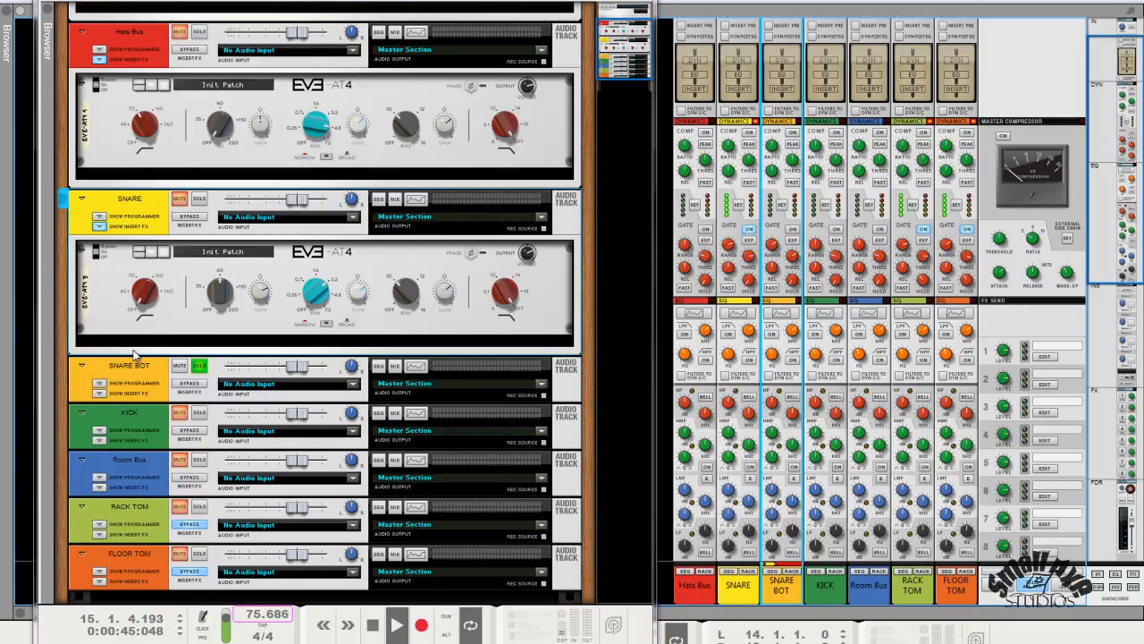
Show the SNARE BOT insert effects and, on its EVE-AT4, boost the lows around 110 Hz and cut the mids around 4.8 kHz
click(99, 392)
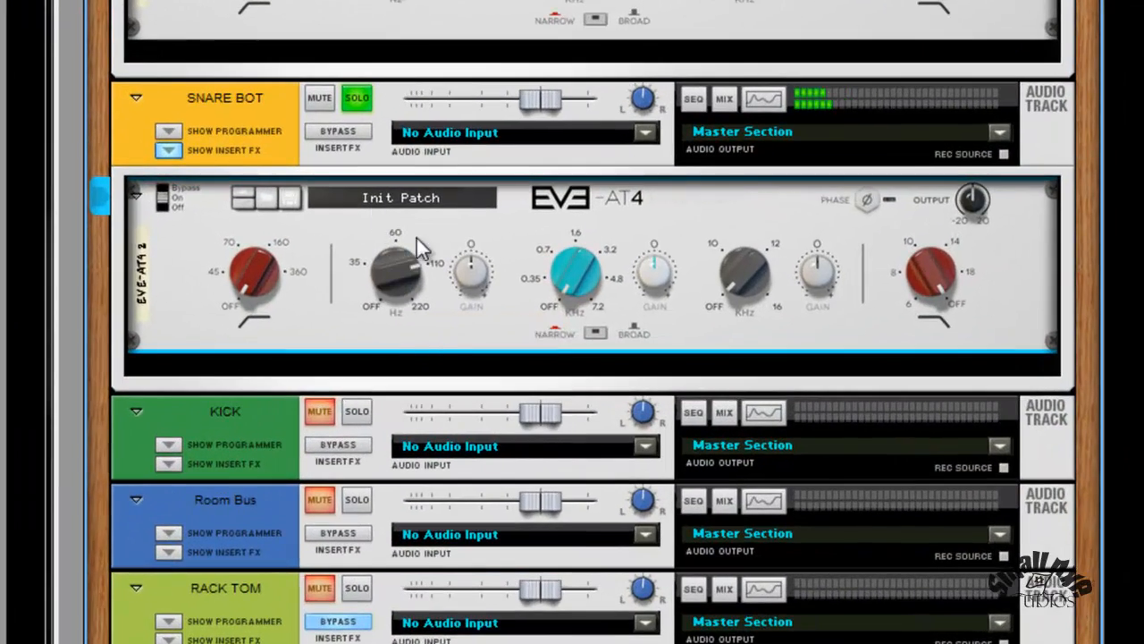
drag(471, 266, 591, 222)
drag(640, 257, 812, 290)
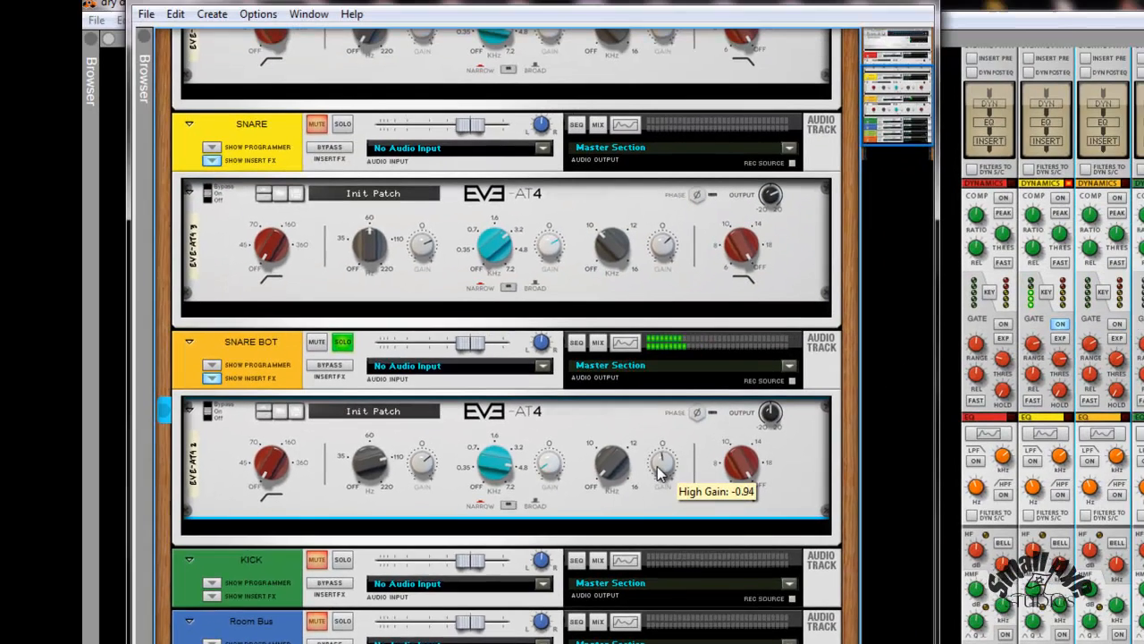
drag(660, 474, 660, 468)
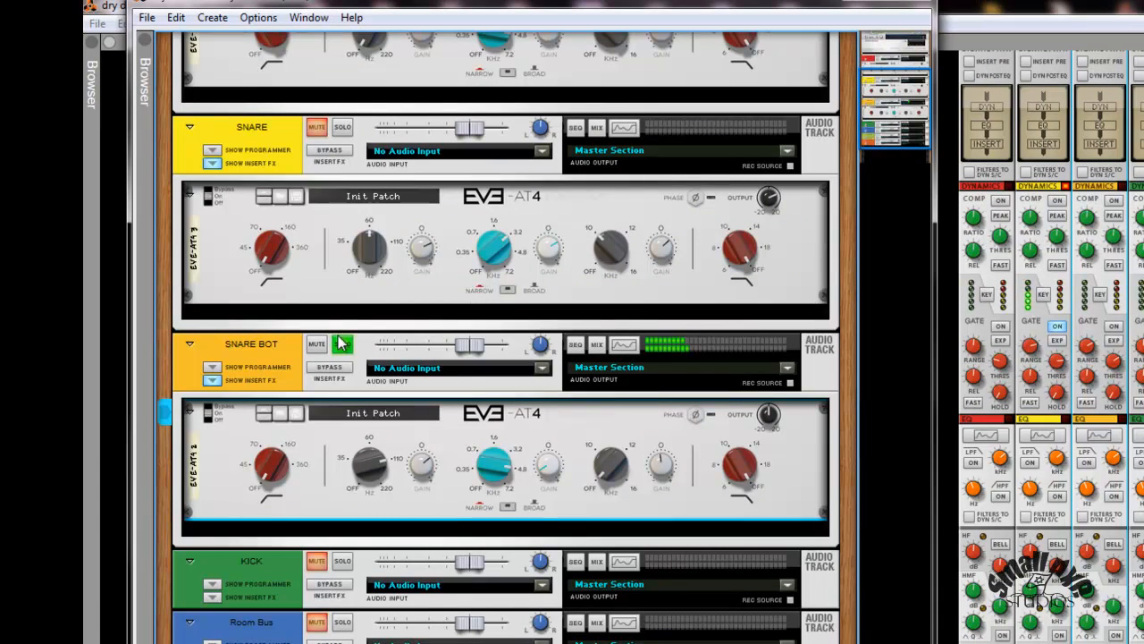
Solo the SNARE track together with SNARE BOT
click(343, 128)
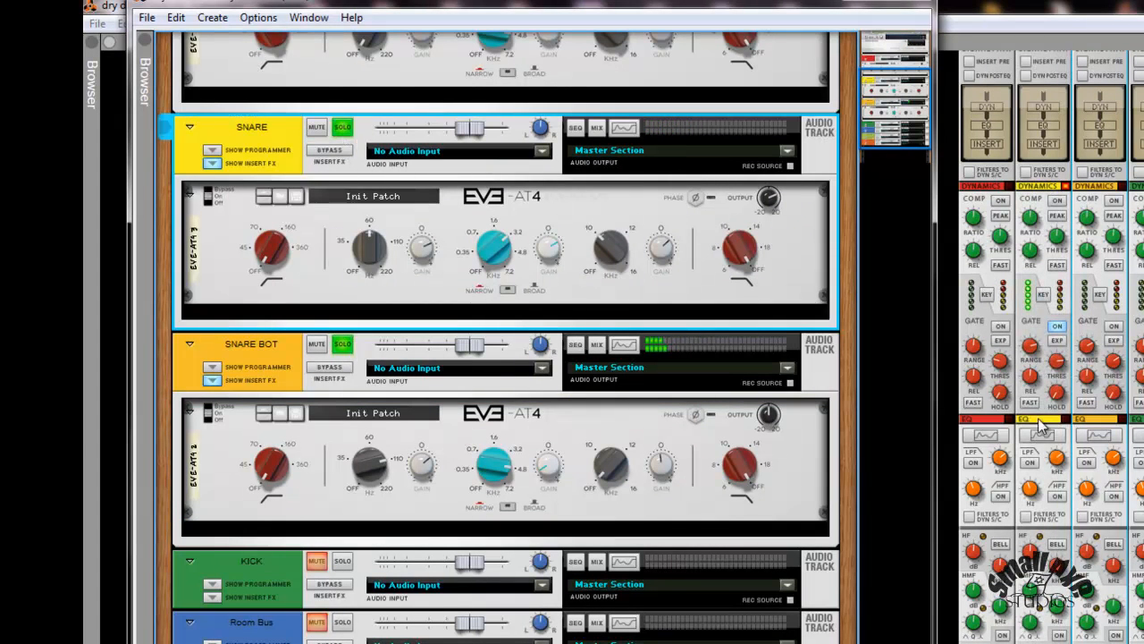
Enable the gate on the SNARE BOT mixer channel and set its threshold to about -17 dB
click(1115, 326)
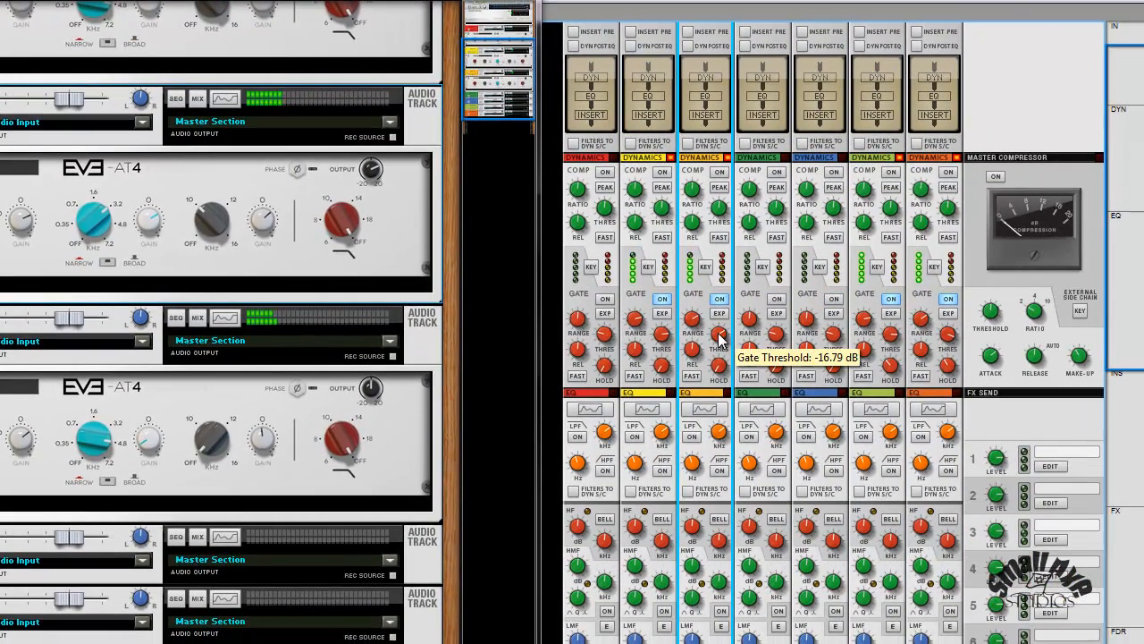
drag(718, 341, 721, 338)
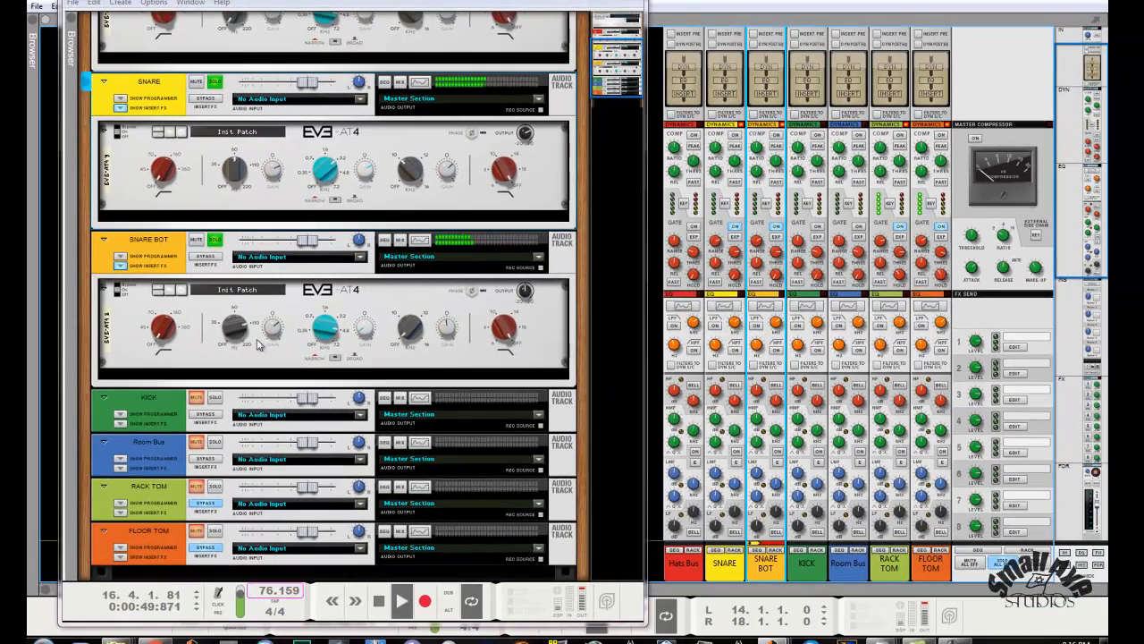
Switch the solo from SNARE and SNARE BOT to the KICK track
click(215, 398)
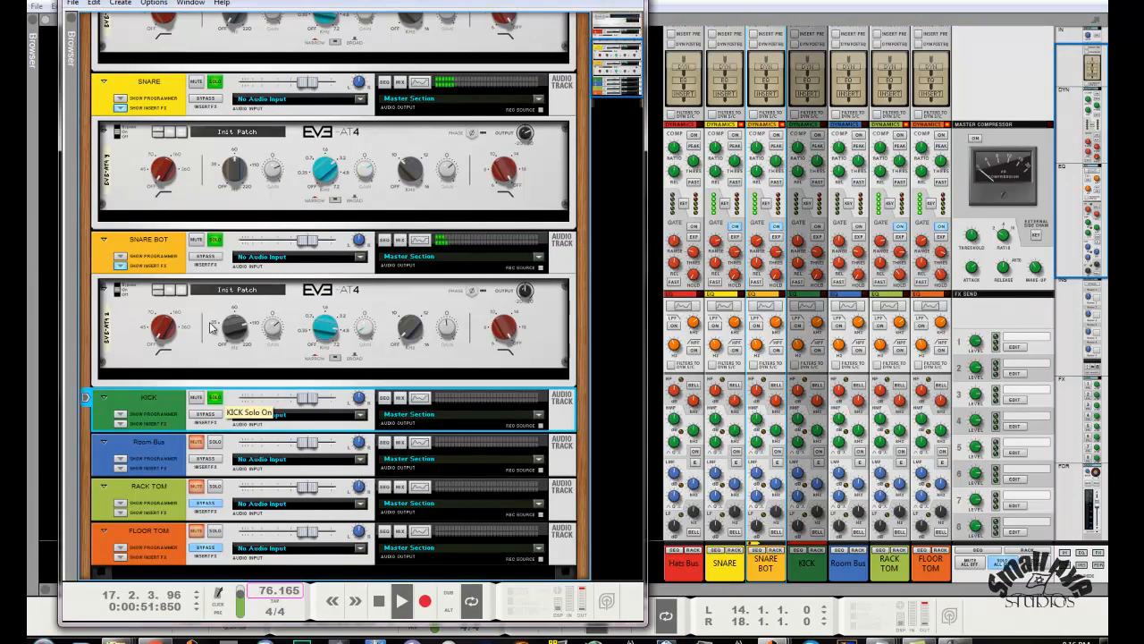
click(214, 240)
click(215, 82)
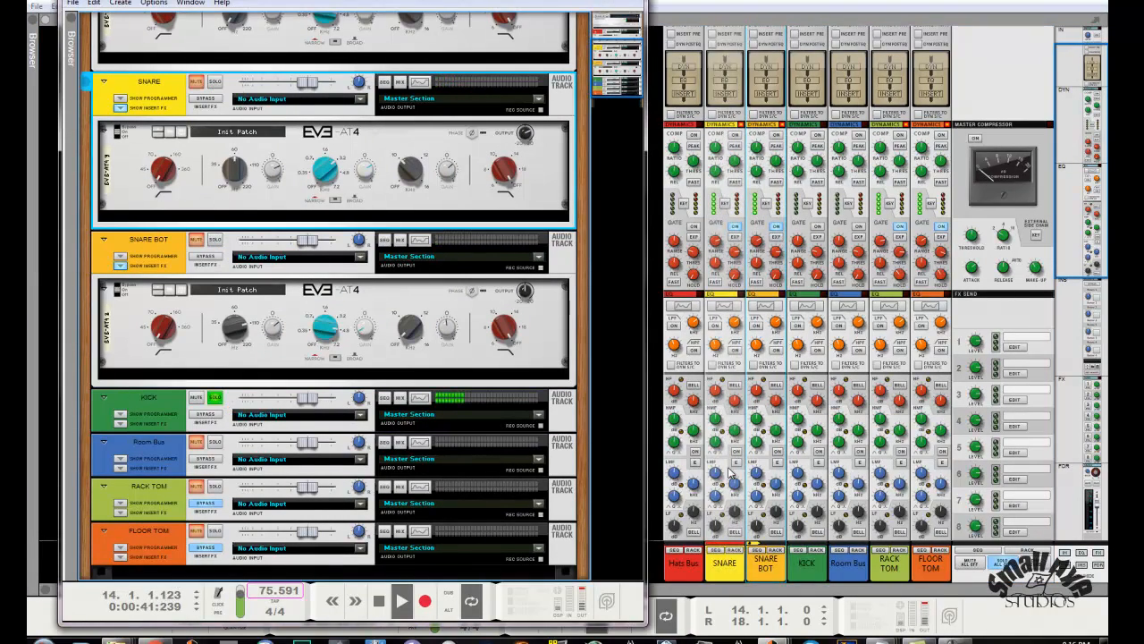
Raise the KICK channel's level fader in the mixer well above 0 dB
scroll(833, 472, down, 6)
scroll(833, 471, up, 5)
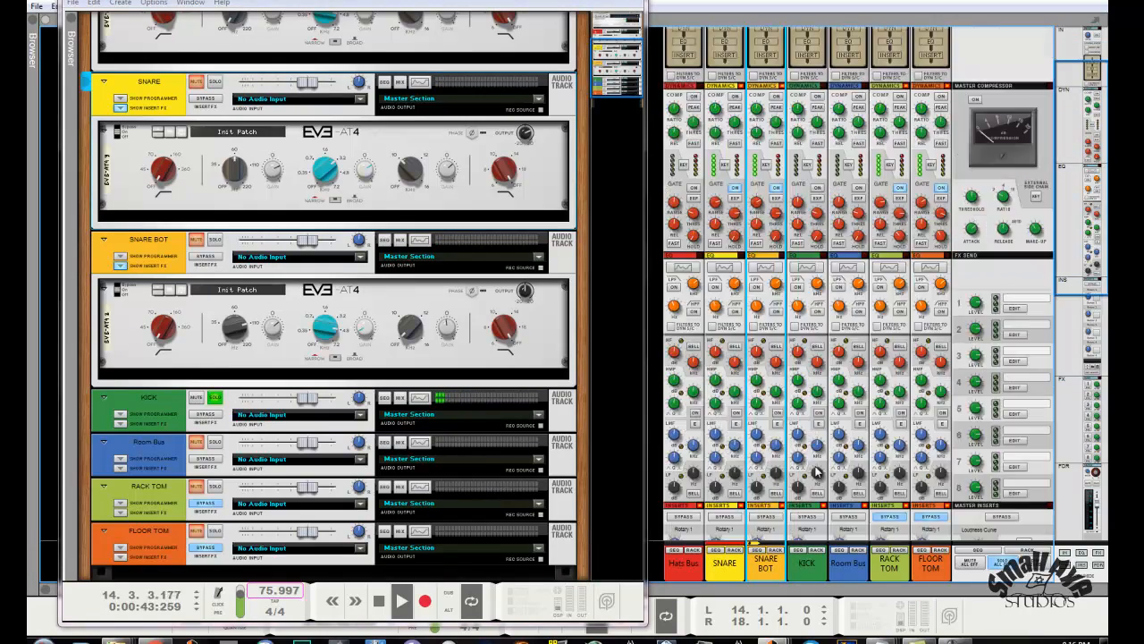
scroll(815, 469, down, 6)
scroll(816, 469, down, 5)
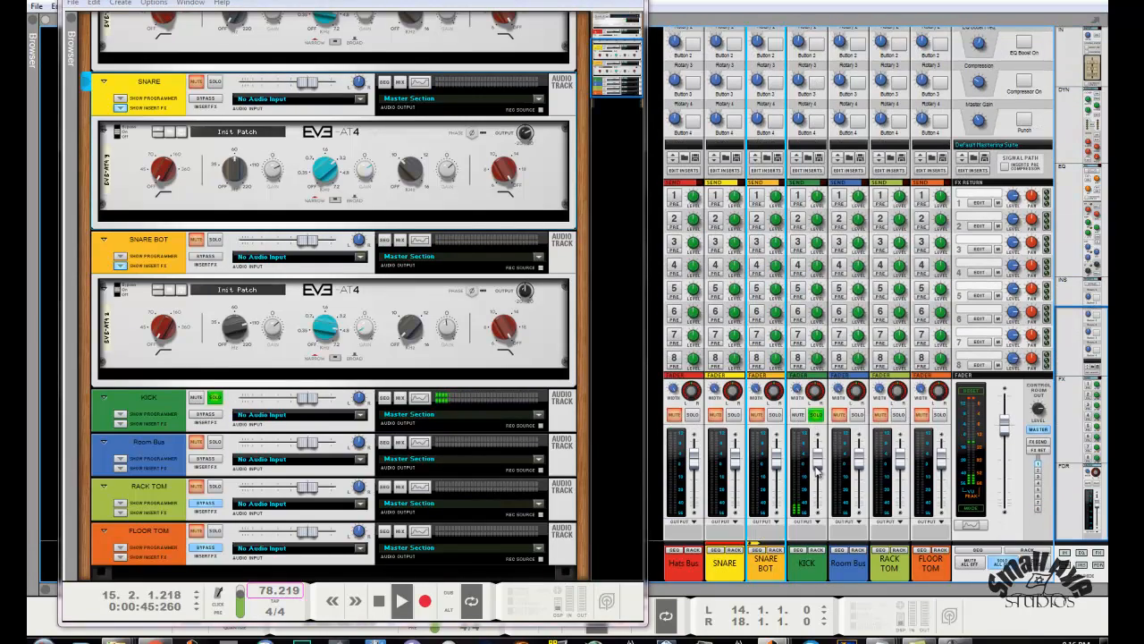
drag(817, 466, 816, 438)
Show the KICK insert effects, load the Drum - Kick 1 patch on its EVE-AT4 and raise the output volume
scroll(815, 437, up, 8)
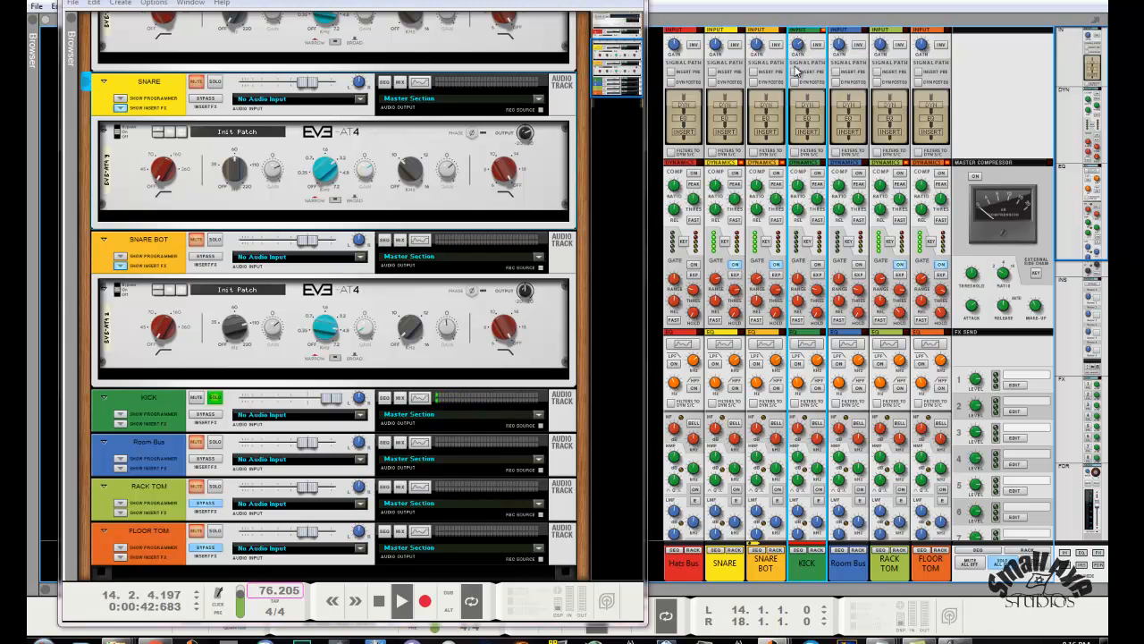
scroll(827, 304, down, 3)
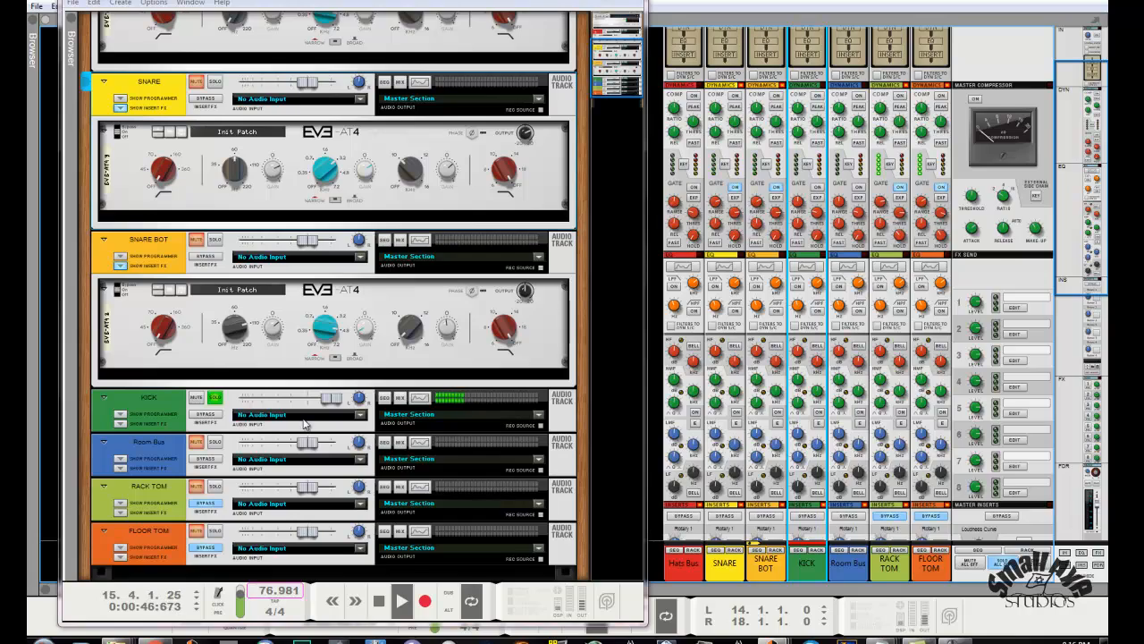
scroll(287, 416, down, 1)
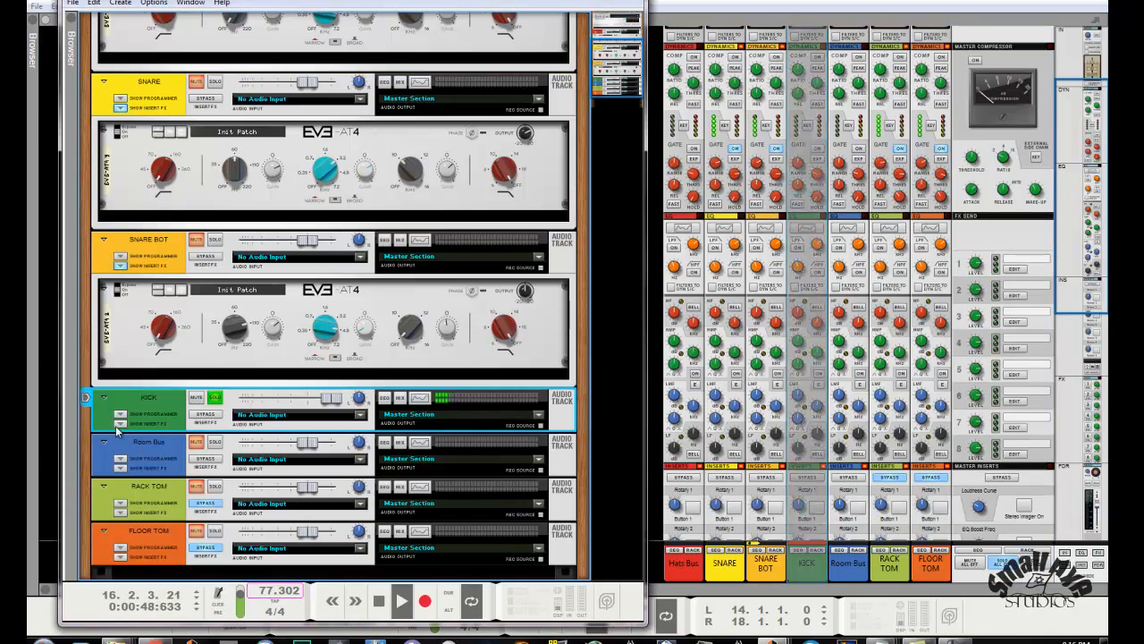
click(119, 423)
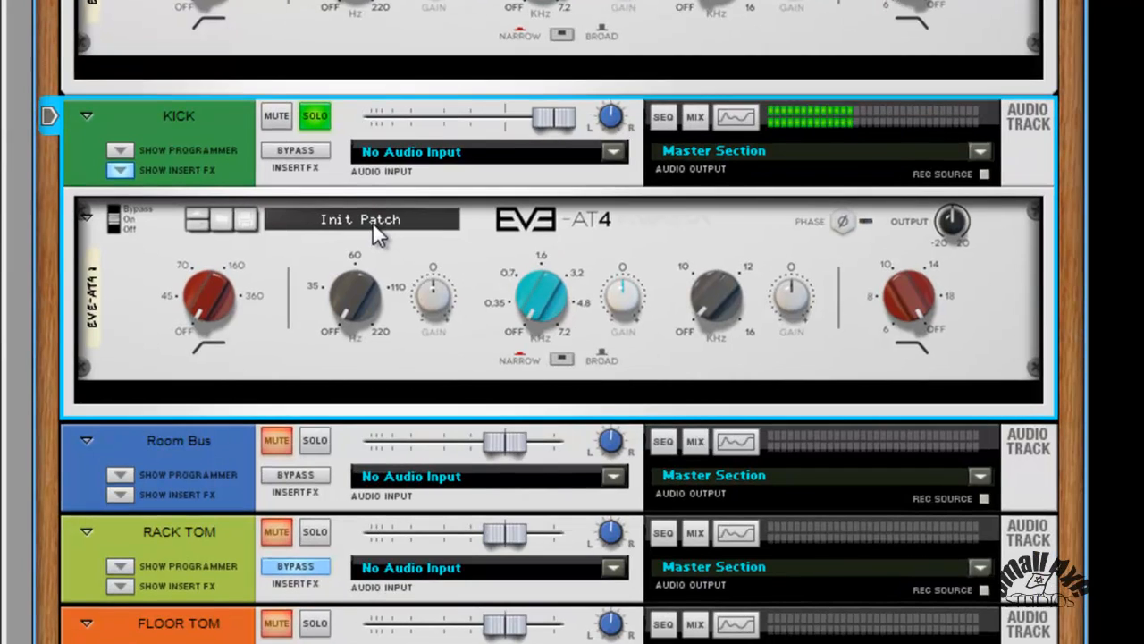
click(373, 225)
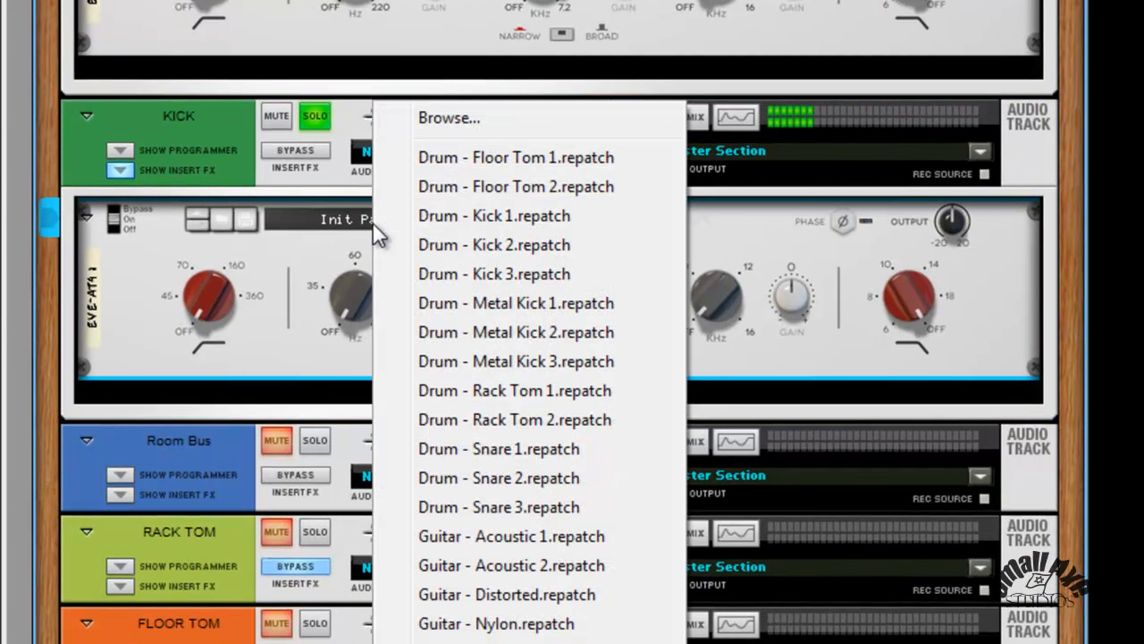
click(433, 227)
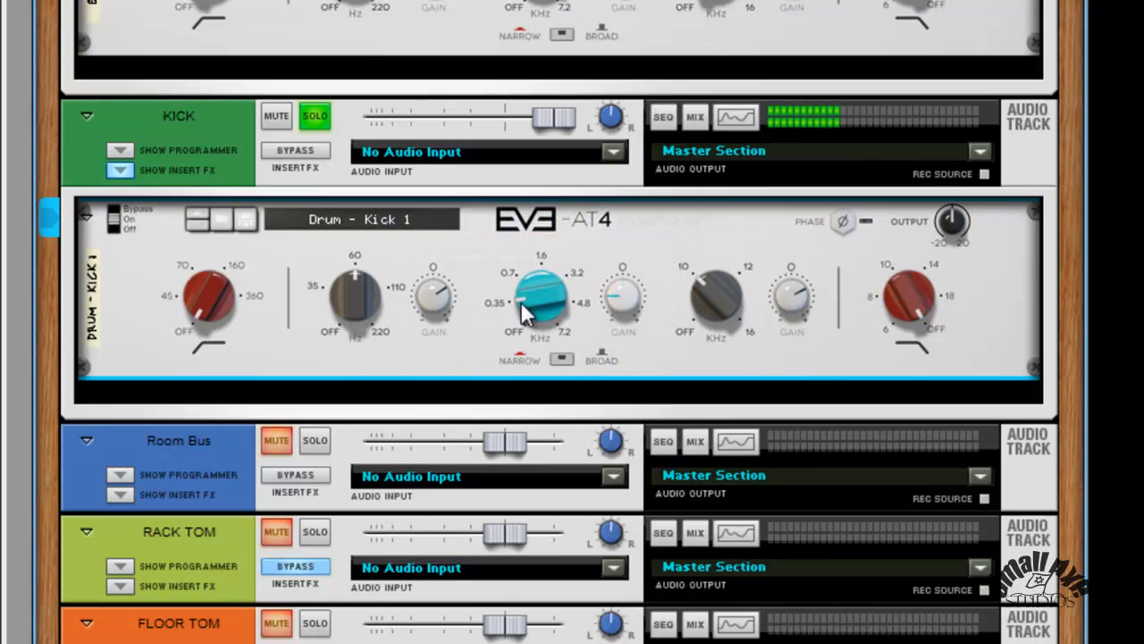
mouse_move(952, 219)
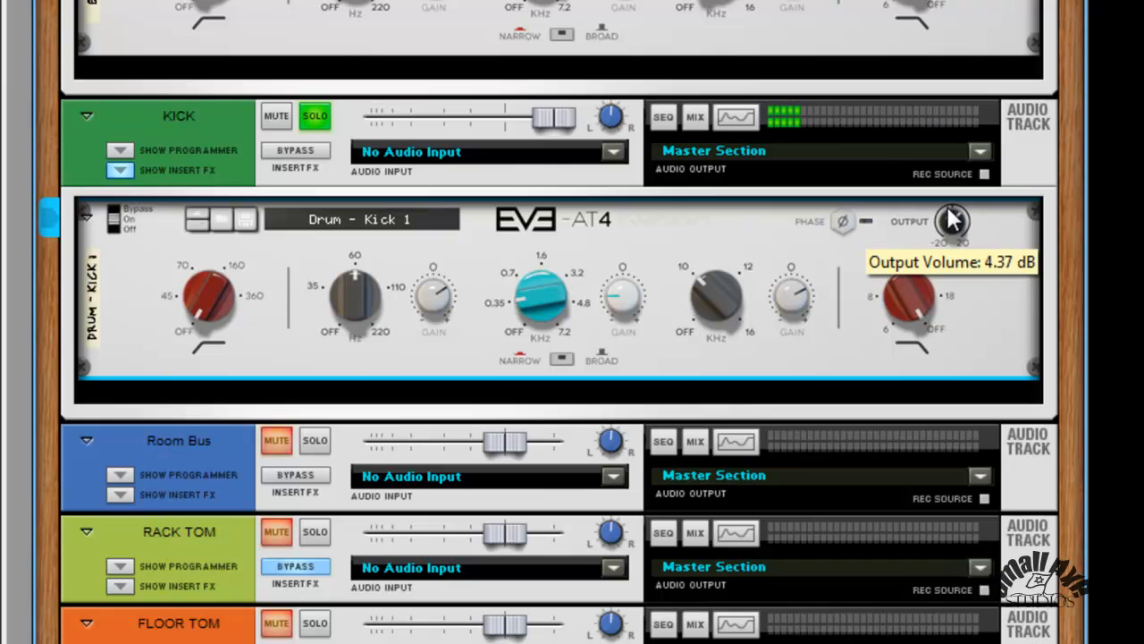
drag(952, 219, 951, 217)
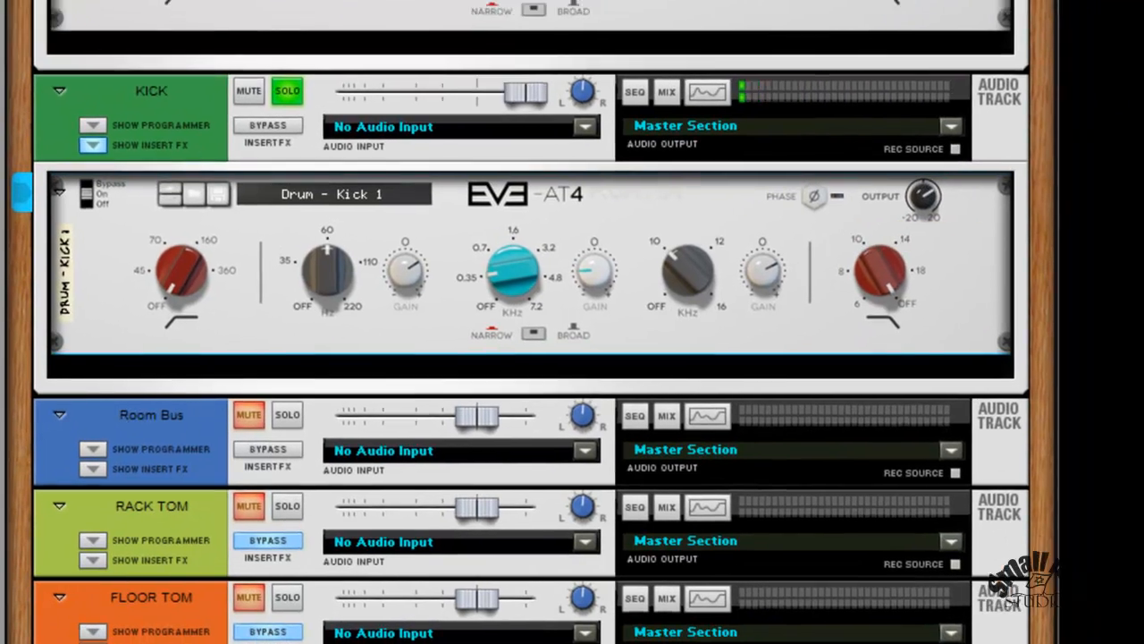
Enable the gate on the KICK mixer channel and adjust its range and threshold
mouse_move(903, 119)
drag(926, 126, 932, 108)
drag(563, 273, 563, 270)
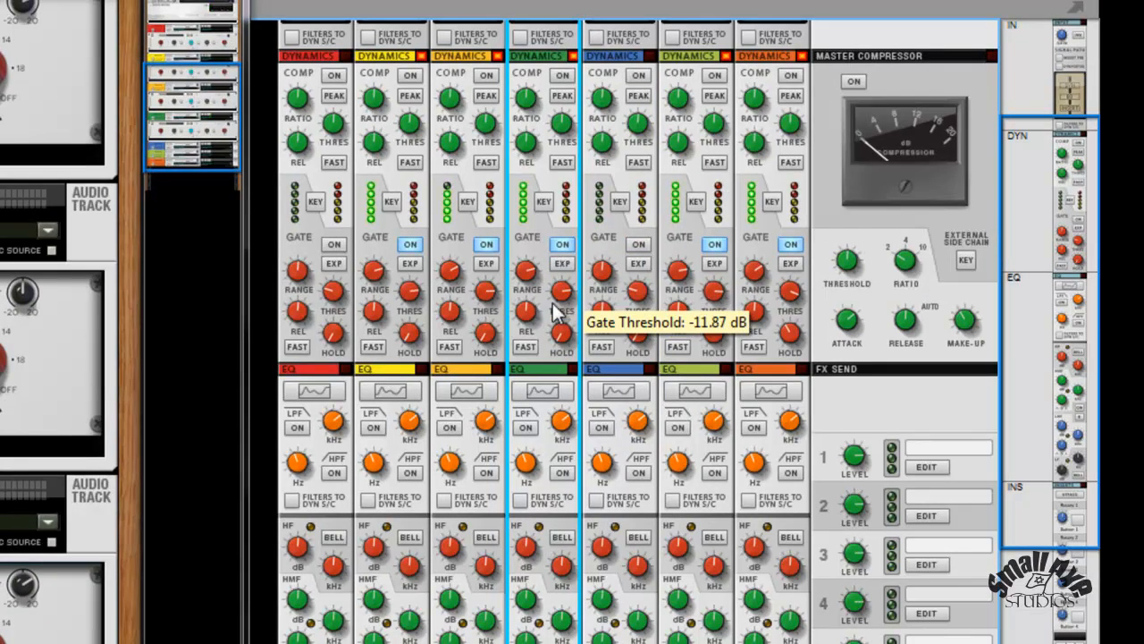
drag(563, 299, 565, 323)
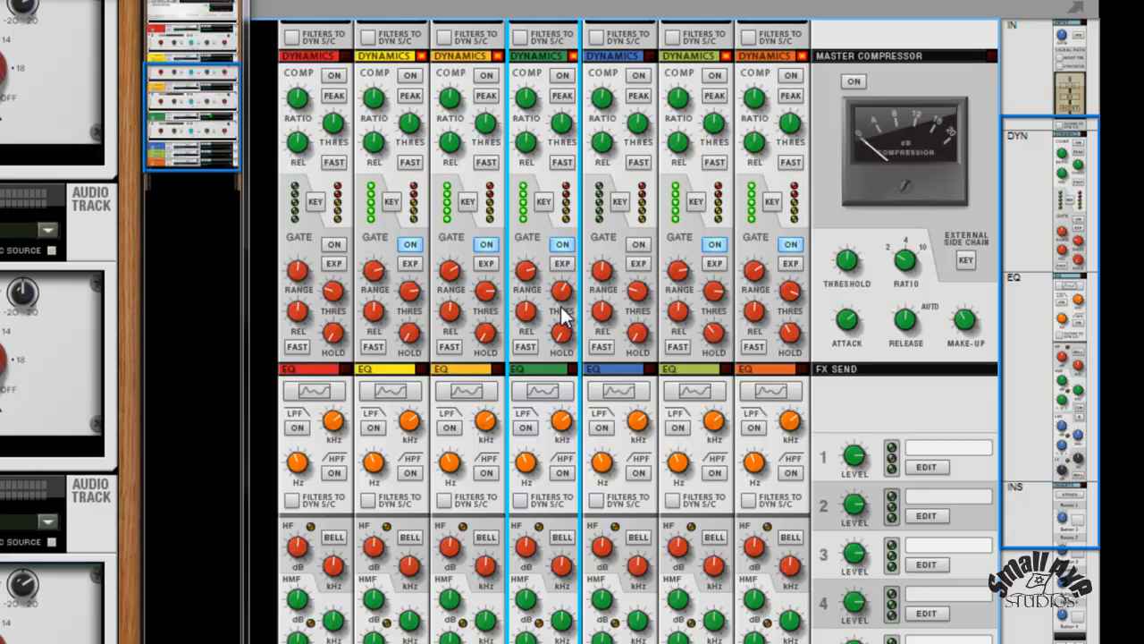
scroll(541, 487, up, 3)
drag(541, 51, 537, 64)
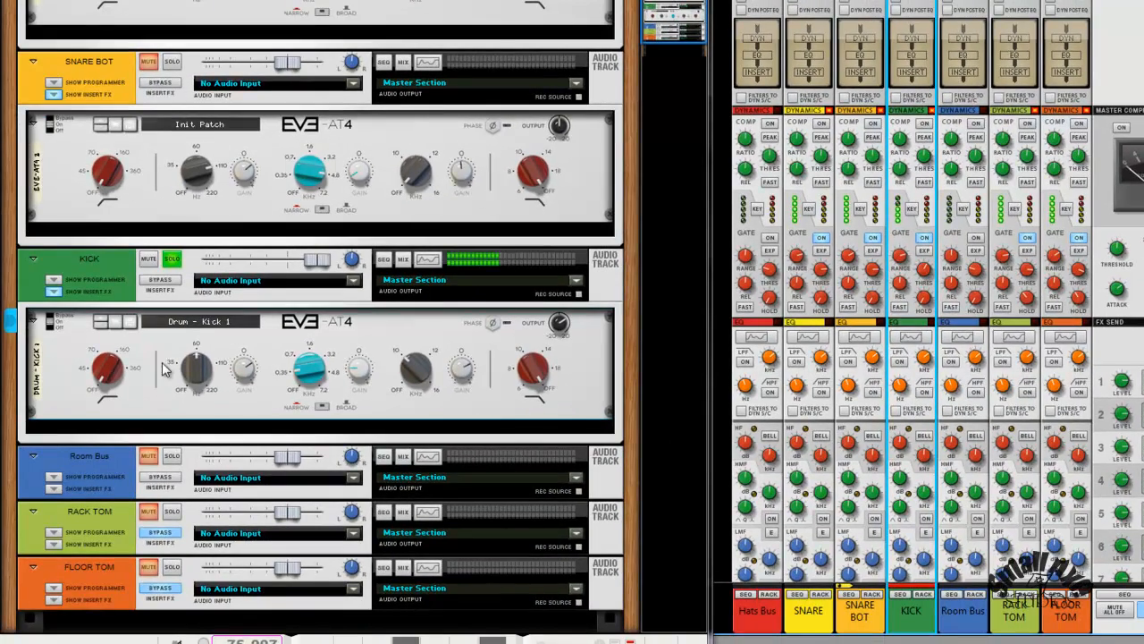
Fine-tune the low gain on the KICK track's EVE-AT4 and bypass its insert effects to compare the sound
drag(247, 374, 240, 366)
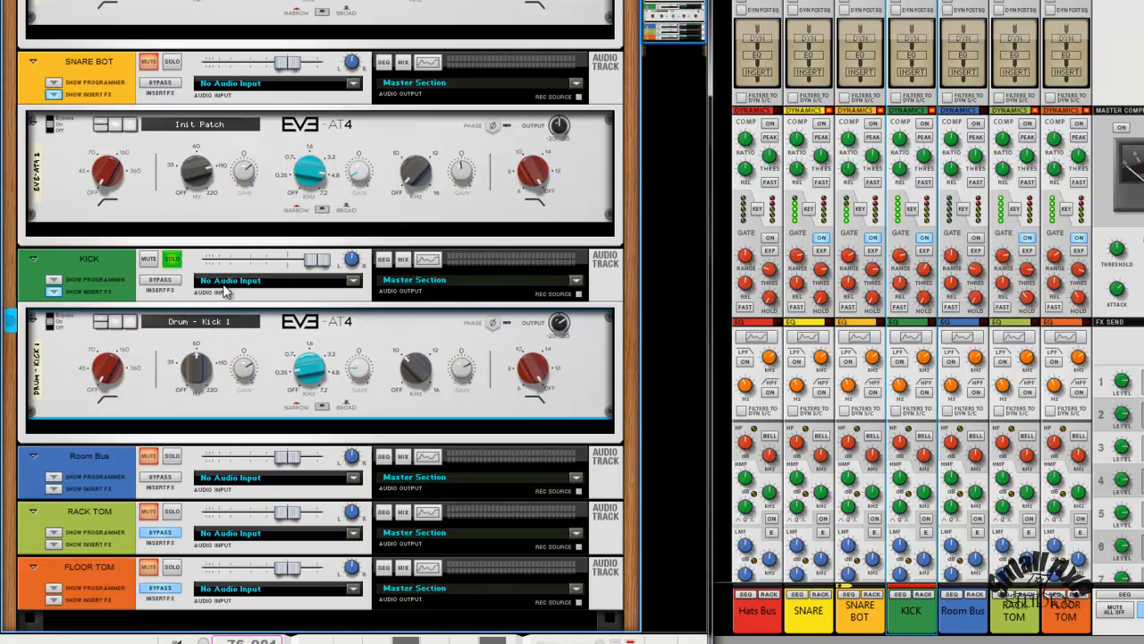
click(161, 284)
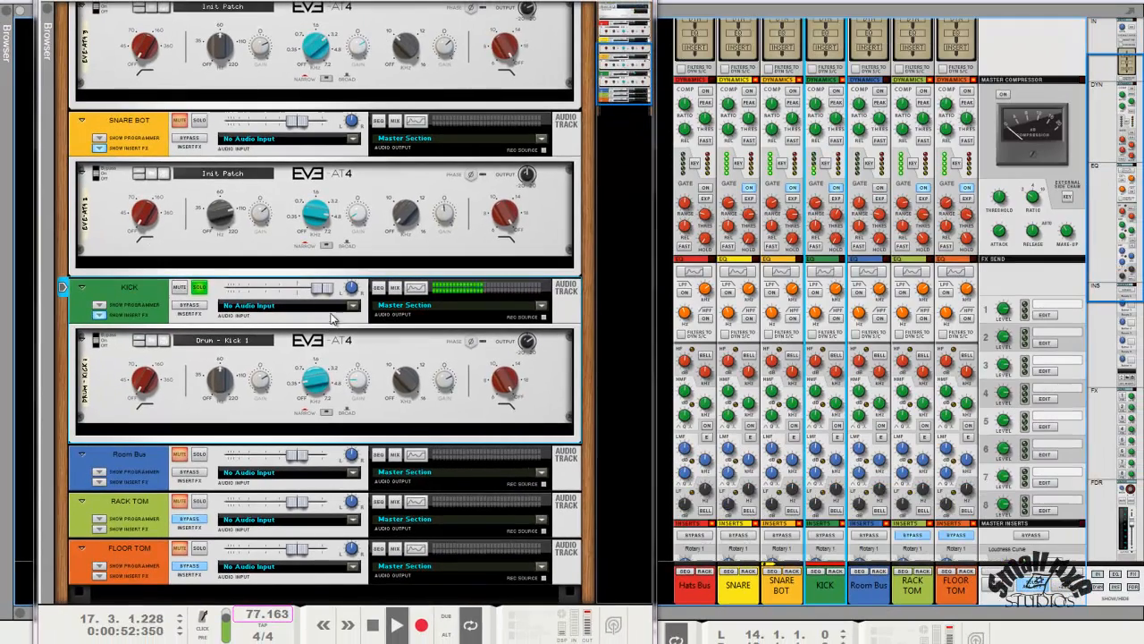
Switch the solo from KICK to Room Bus and show the Room Bus insert effects
click(199, 456)
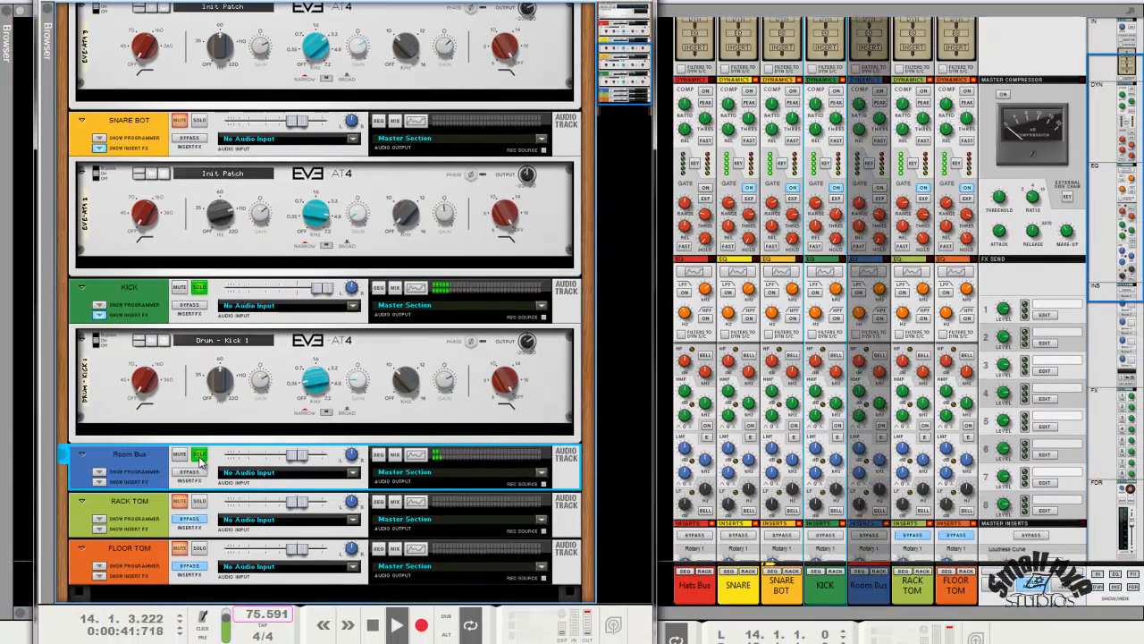
click(200, 287)
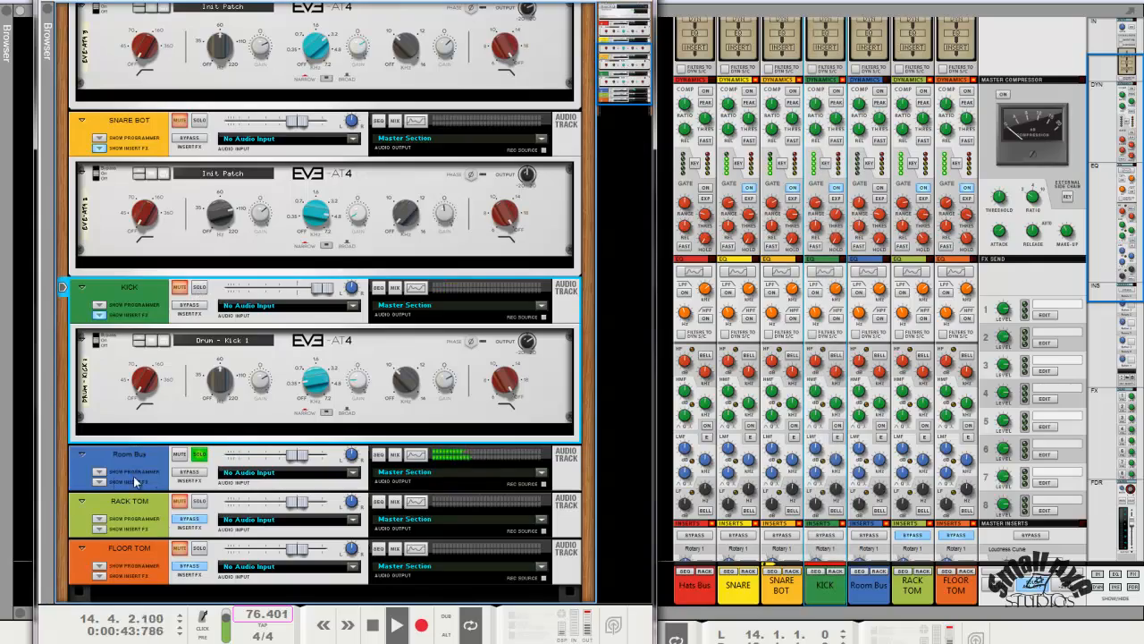
click(102, 481)
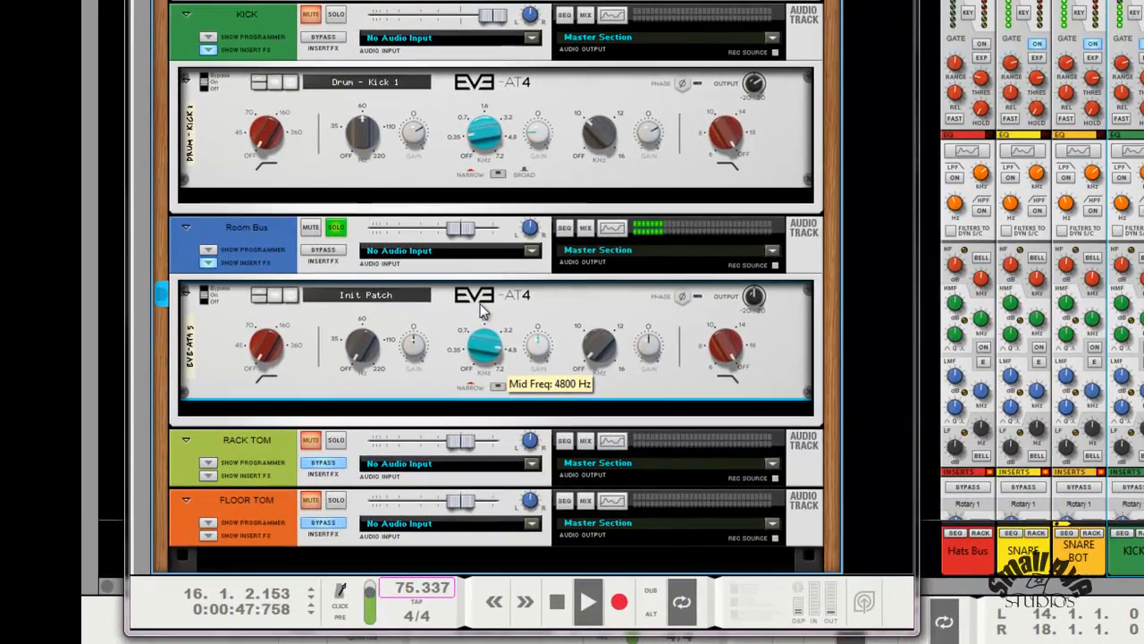
On the Room Bus EVE-AT4, cut the mids around 1.6 kHz and boost the high gain to about 5.9
drag(480, 304, 535, 387)
drag(597, 357, 593, 345)
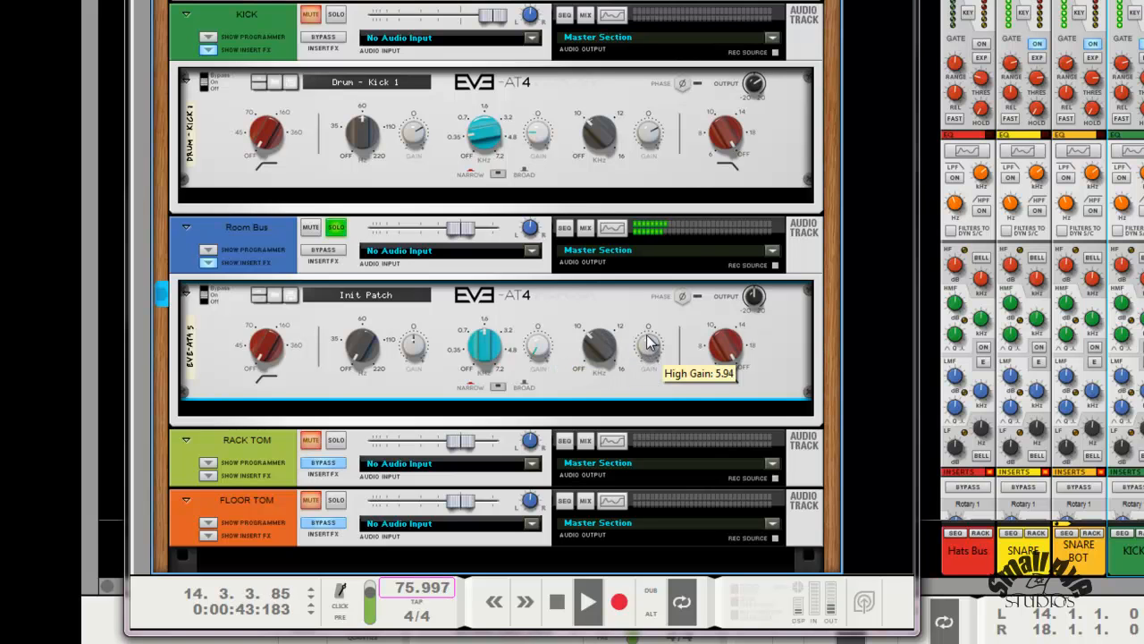
On the Room Bus EVE-AT4, set the high-pass filter to about 45 Hz and boost the lows around 60 Hz
drag(364, 347, 367, 338)
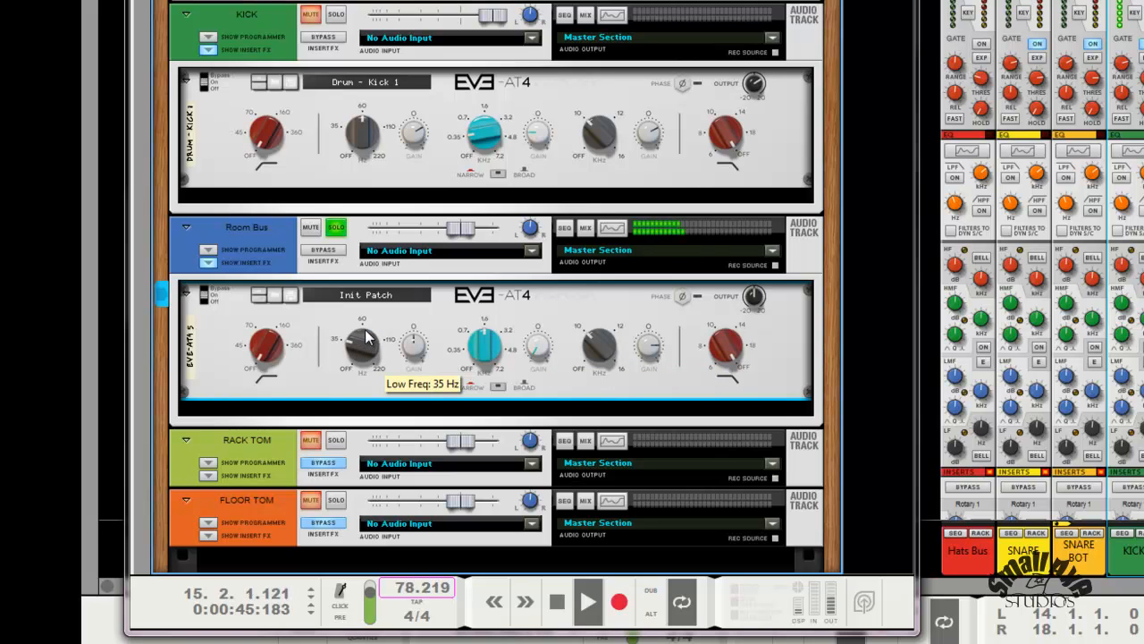
drag(280, 356, 269, 338)
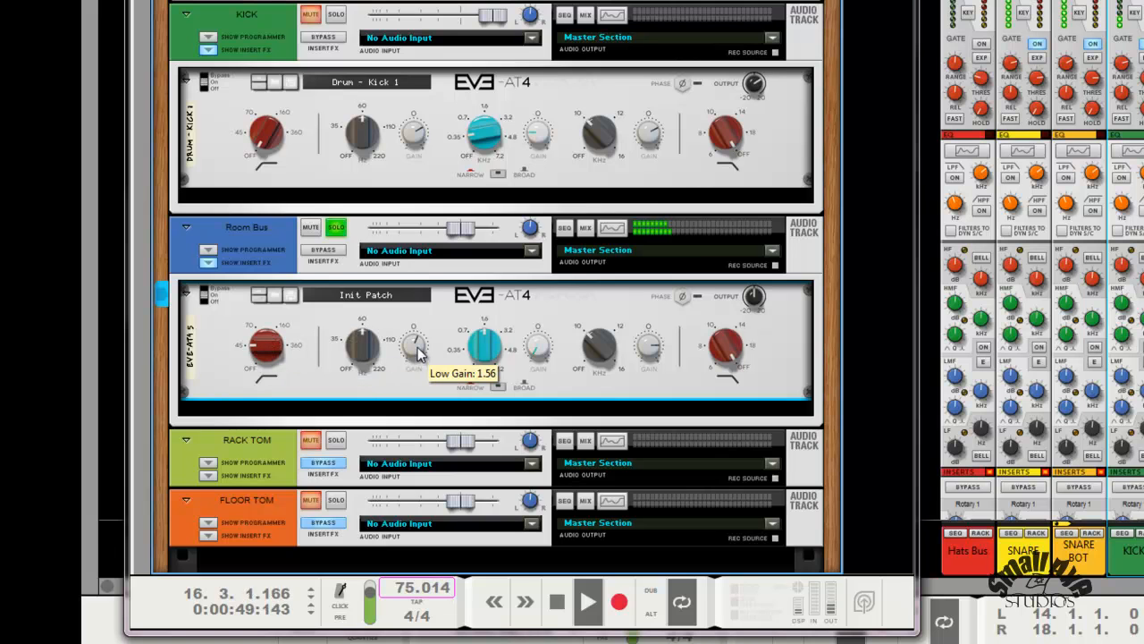
scroll(422, 351, up, 2)
scroll(418, 352, up, 4)
scroll(418, 352, down, 1)
scroll(418, 351, up, 5)
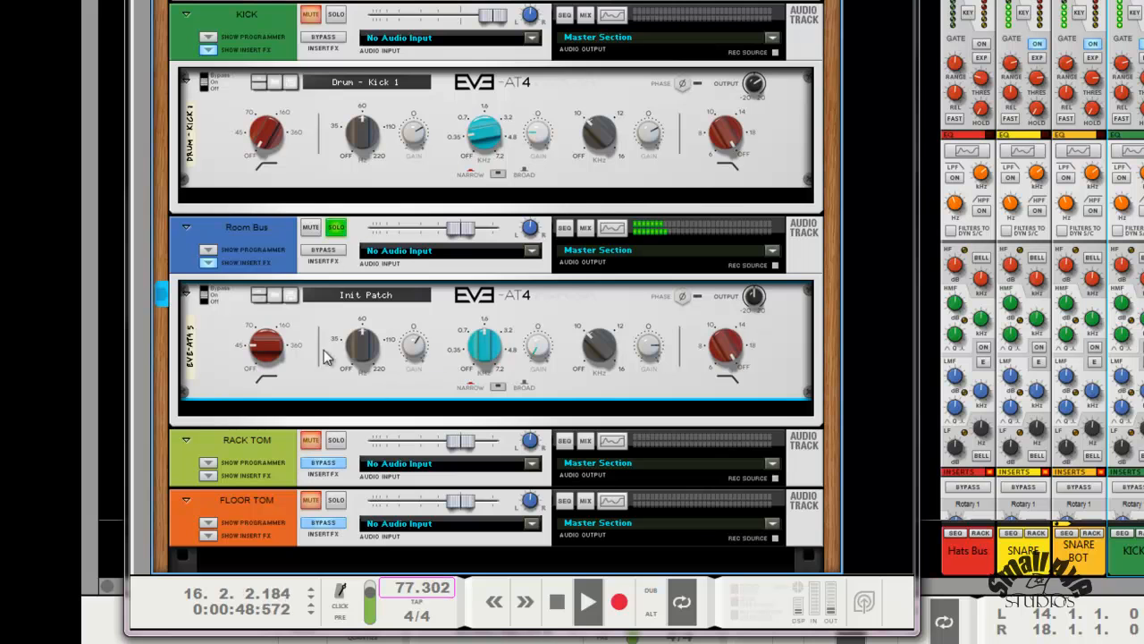
Clear the Room Bus solo and briefly solo RACK TOM, leaving all drum tracks unsoloed
click(334, 440)
click(334, 440)
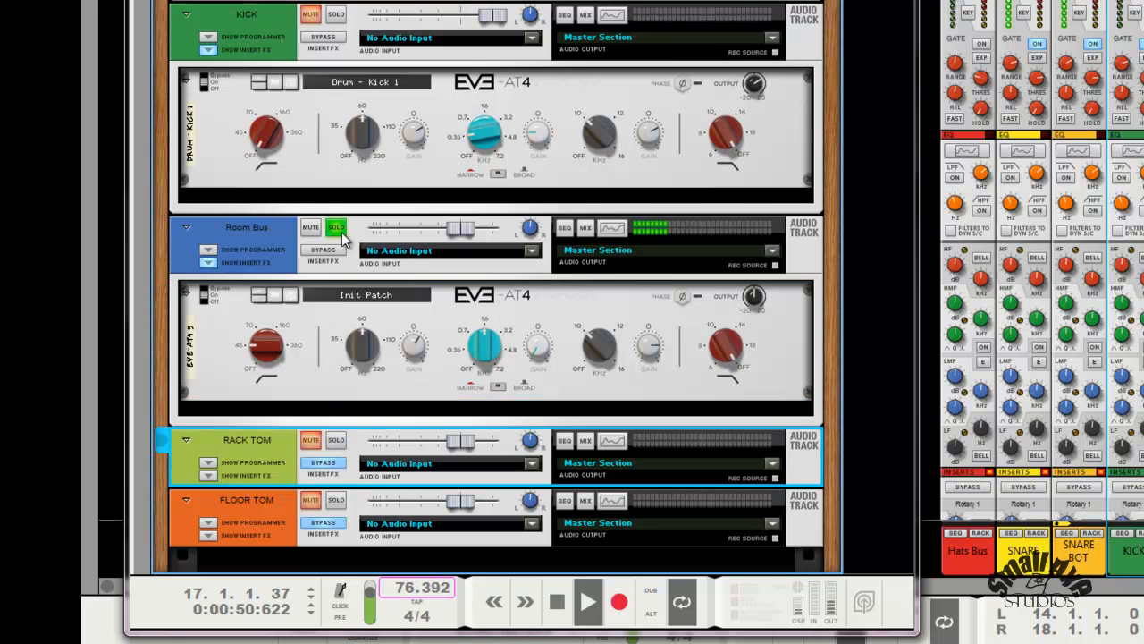
click(338, 226)
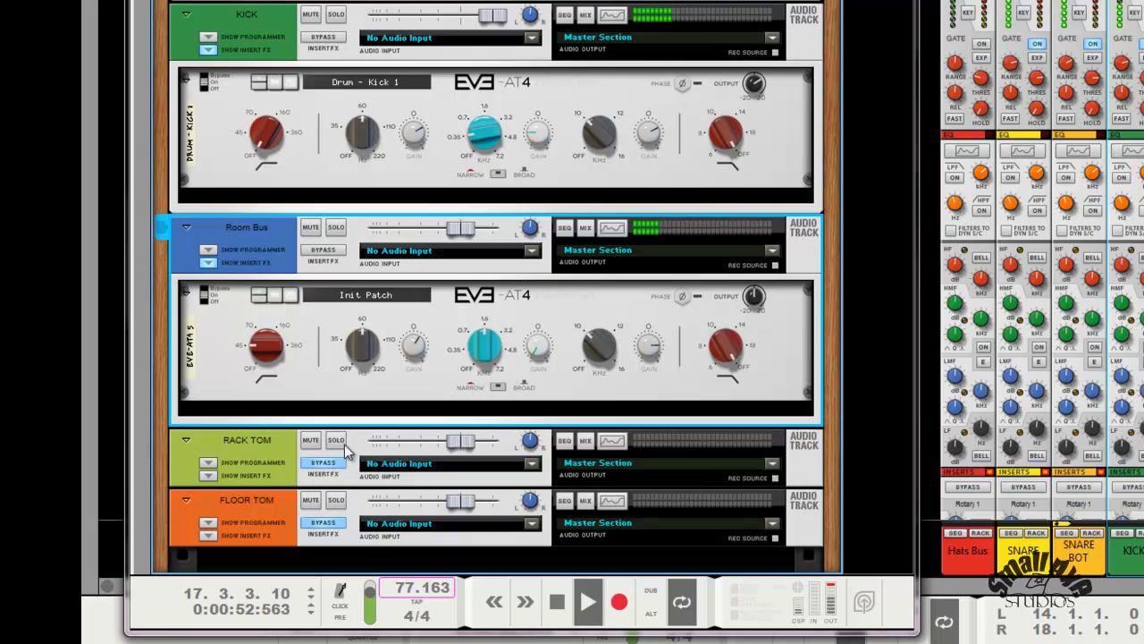
click(343, 444)
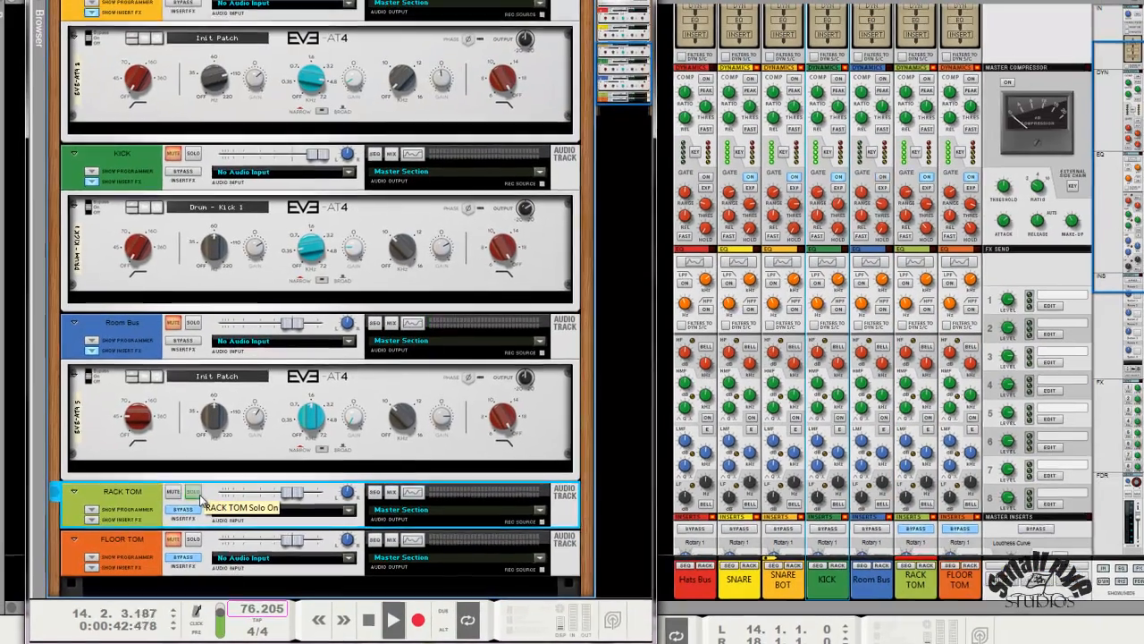
click(343, 443)
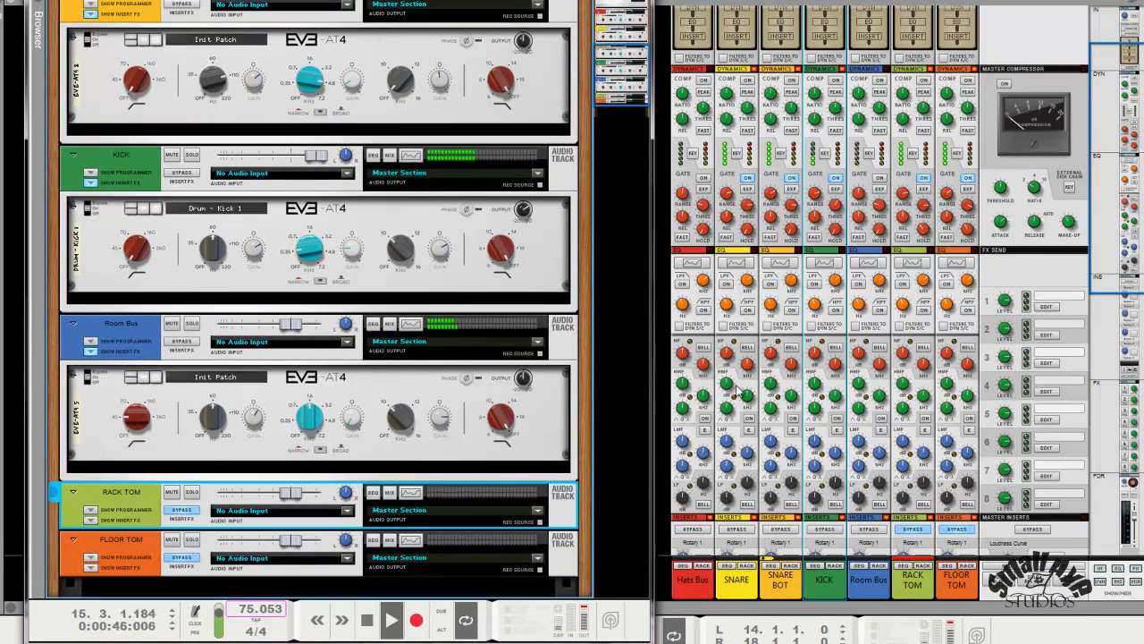
Solo KICK and Hats Bus in the mixer, setting the KICK fader to about 6.2 dB and lowering the Hats Bus fader
scroll(728, 393, down, 6)
scroll(738, 376, down, 6)
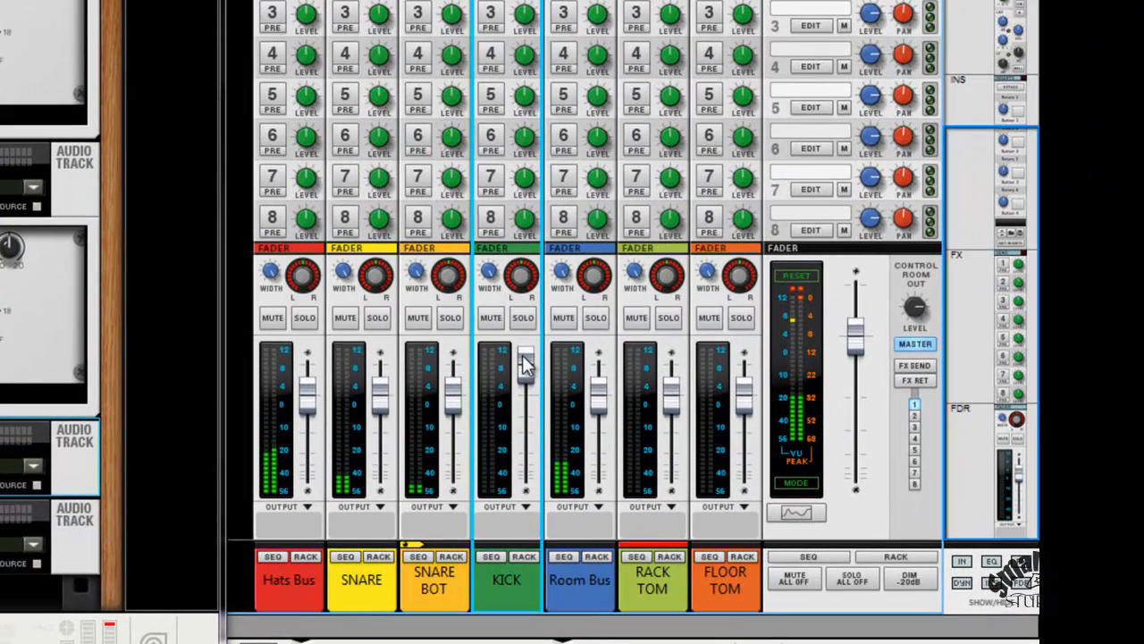
click(523, 319)
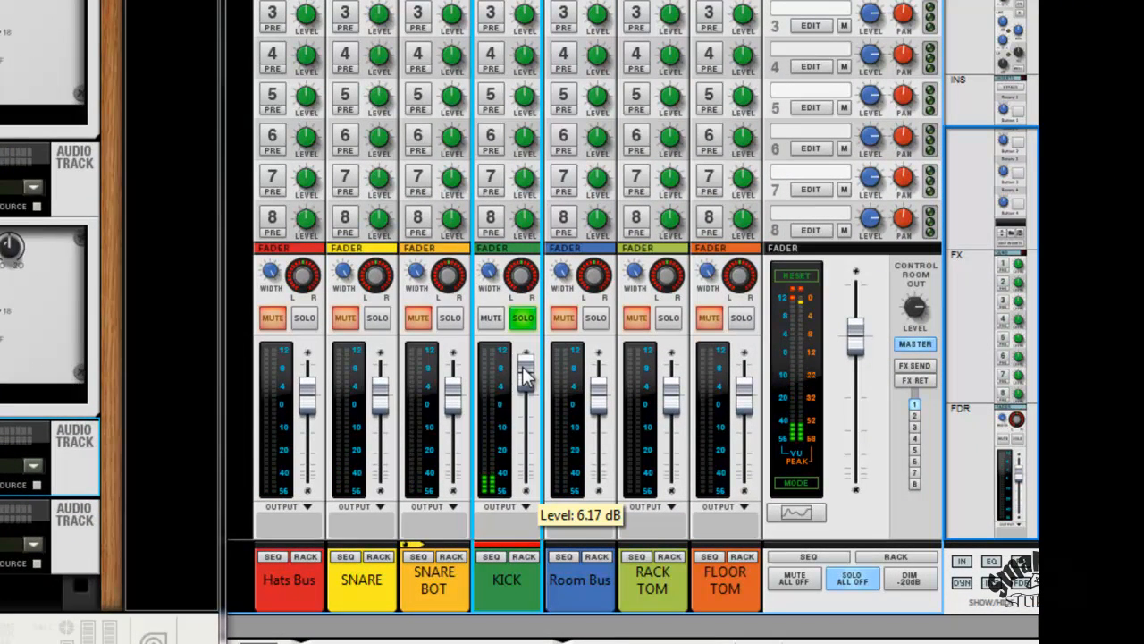
click(304, 320)
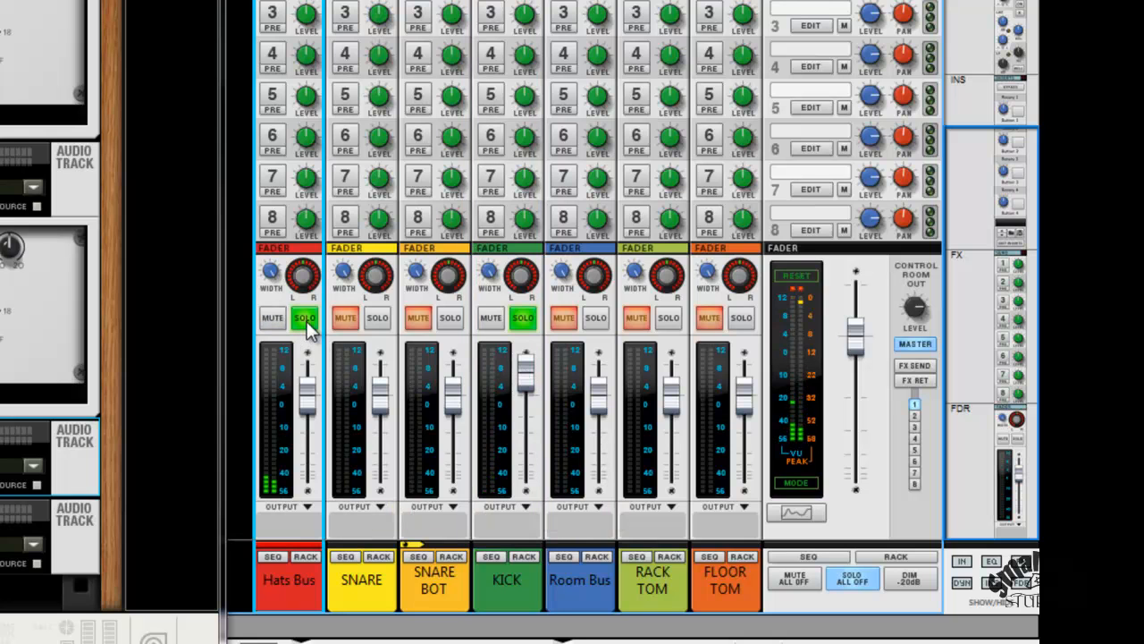
drag(307, 395, 309, 420)
Add SNARE and SNARE BOT to the solo and lower both faders, with SNARE at about -3 dB
click(377, 318)
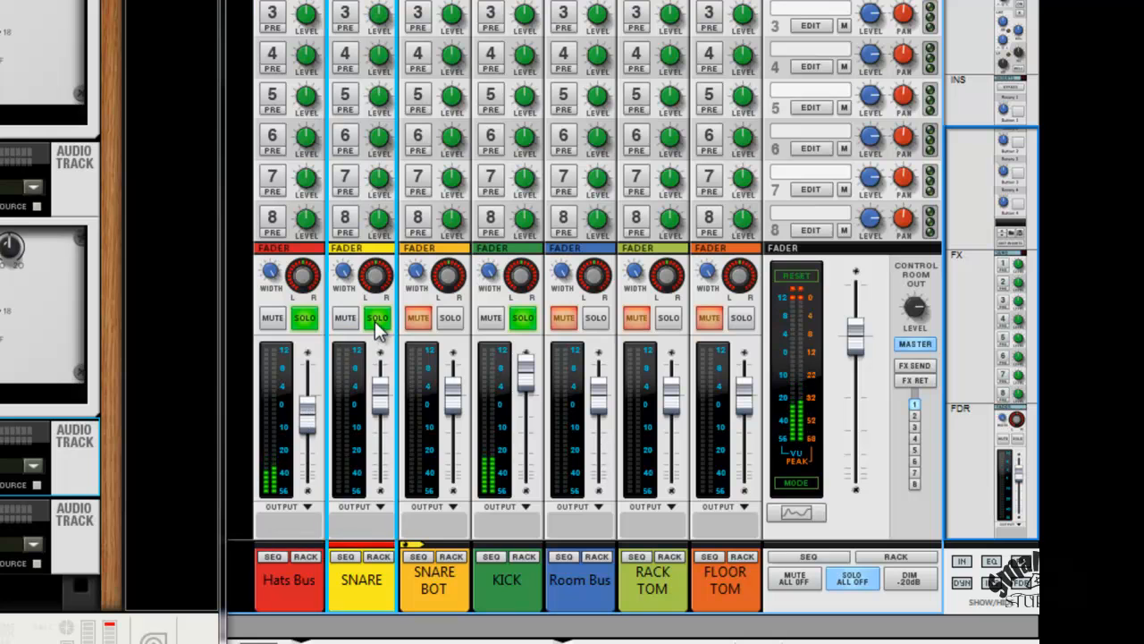
click(450, 318)
drag(458, 402, 458, 408)
mouse_move(381, 389)
mouse_down()
mouse_move(382, 403)
mouse_move(450, 400)
mouse_move(380, 410)
mouse_up()
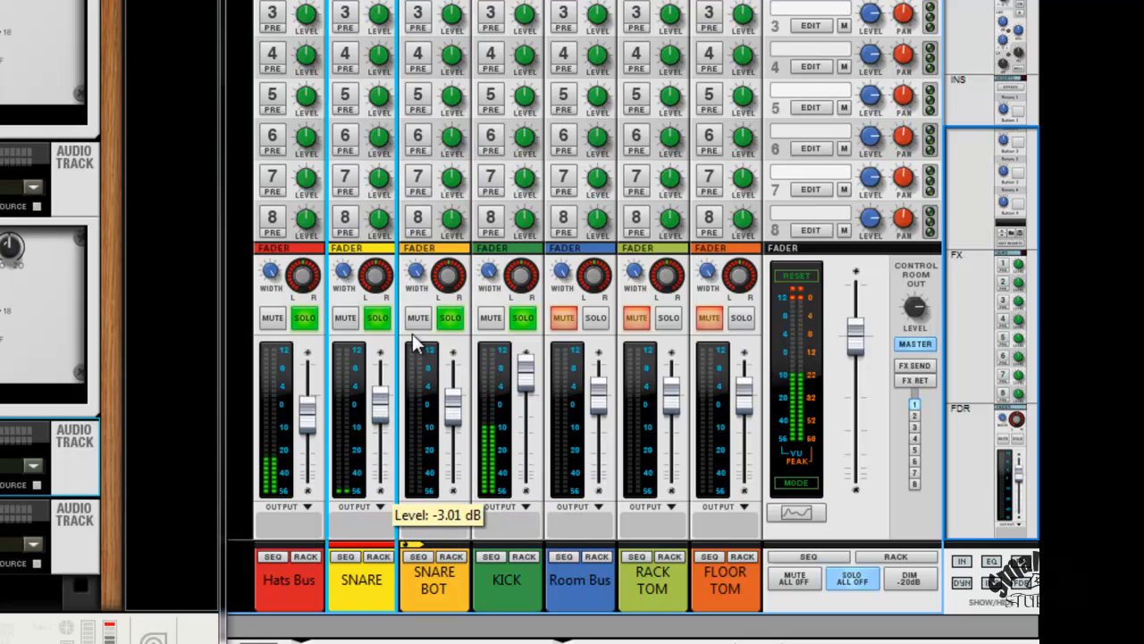
Isolate SNARE BOT by unsoloing KICK, Hats Bus and SNARE, raise its fader slightly, and clear its solo
click(524, 319)
click(305, 318)
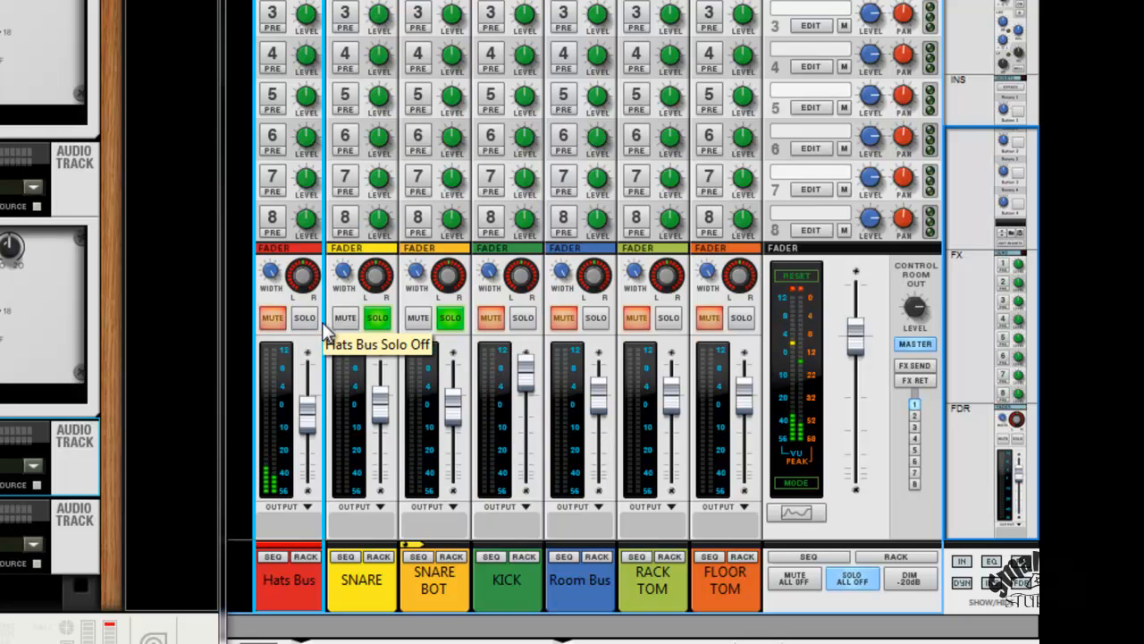
click(377, 318)
drag(453, 398, 459, 407)
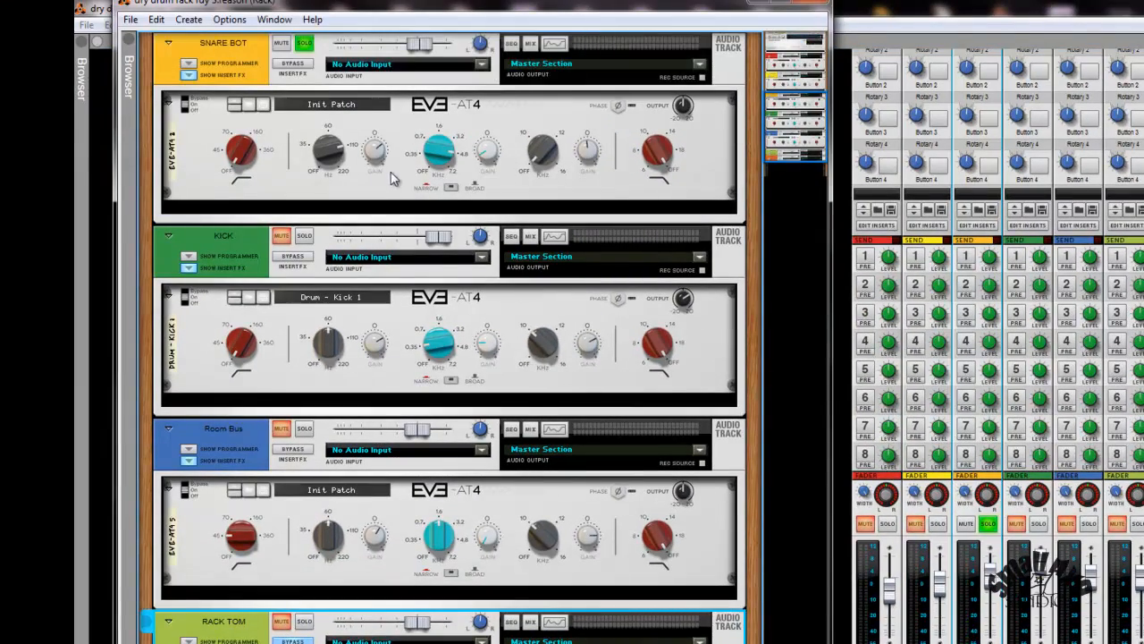
click(375, 155)
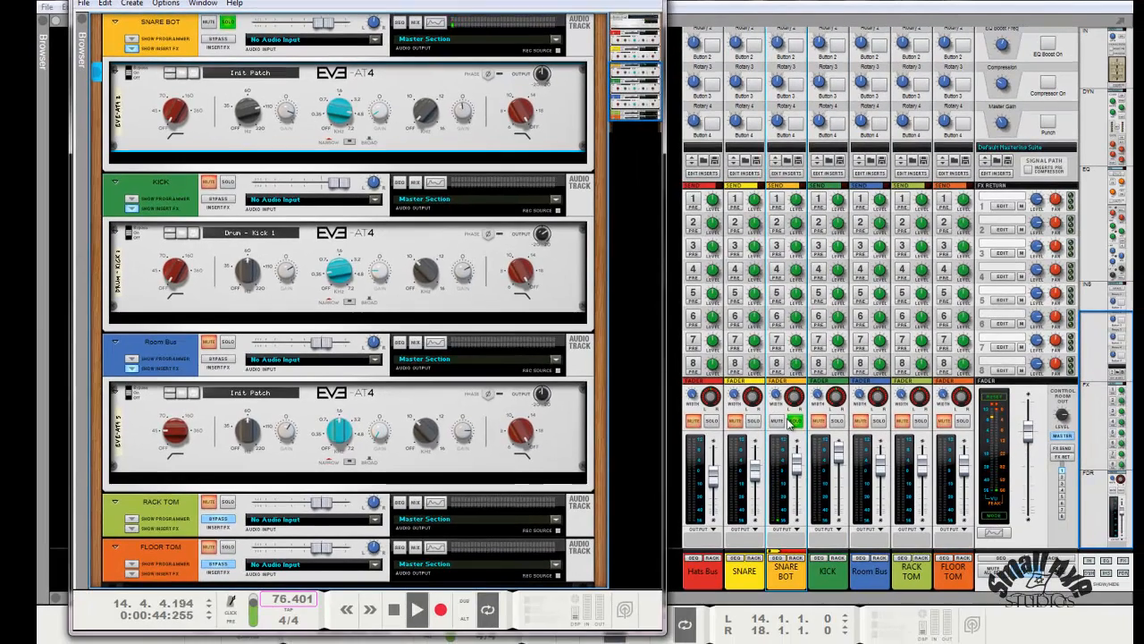
click(793, 422)
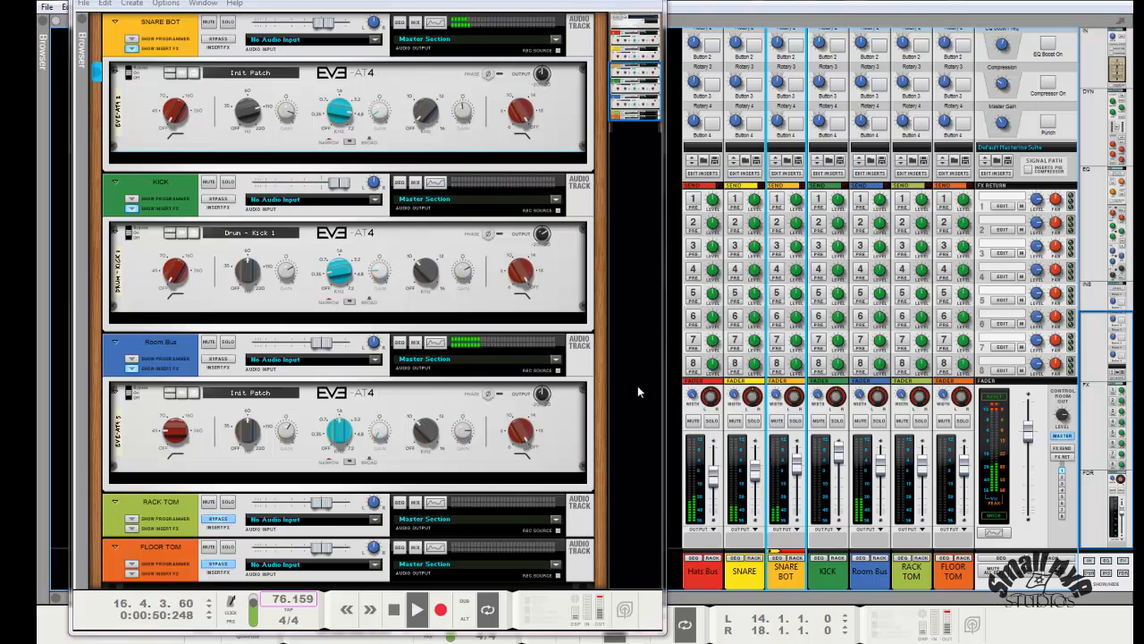
Stop playback and set the sequencer's loop locators around the whole drum recording, from the song start to bar 69
drag(454, 14, 423, 11)
click(356, 624)
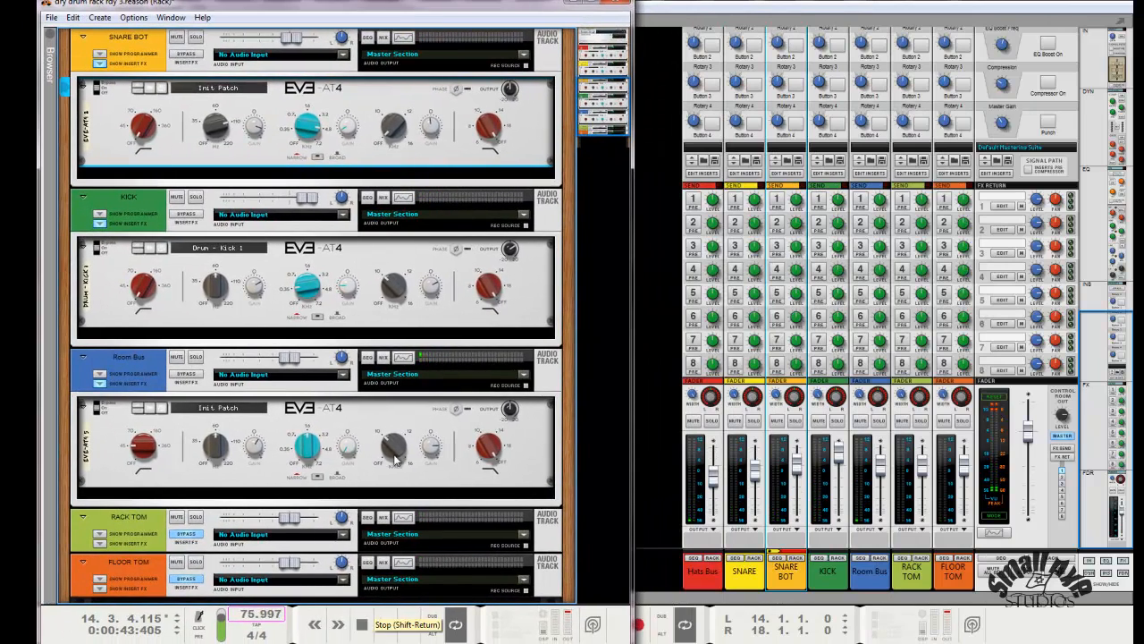
click(572, 1)
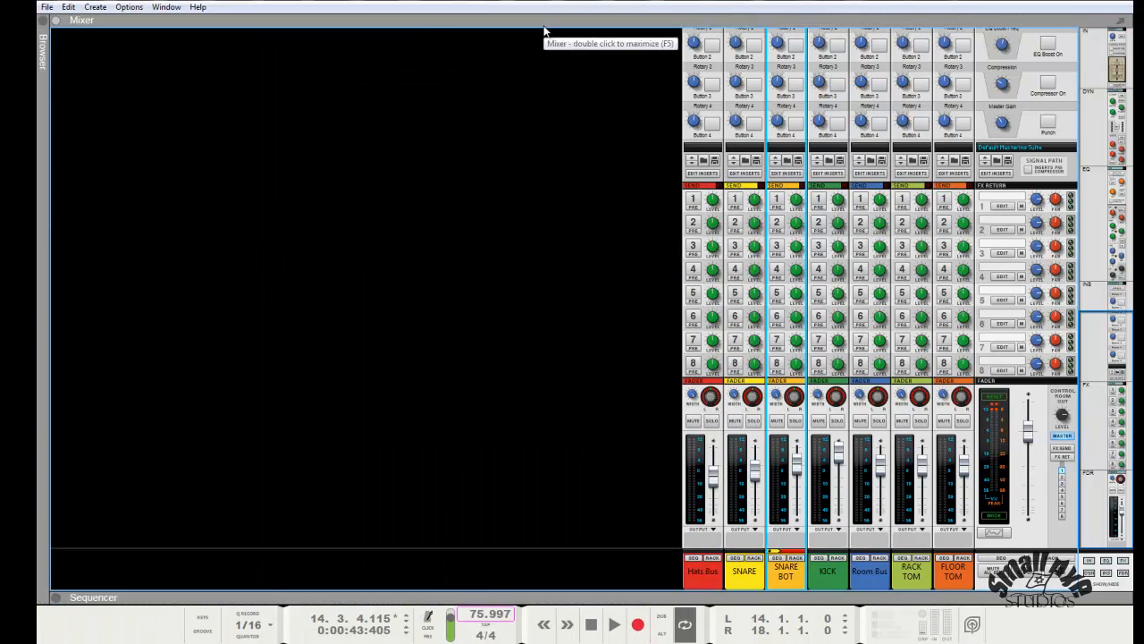
double_click(545, 27)
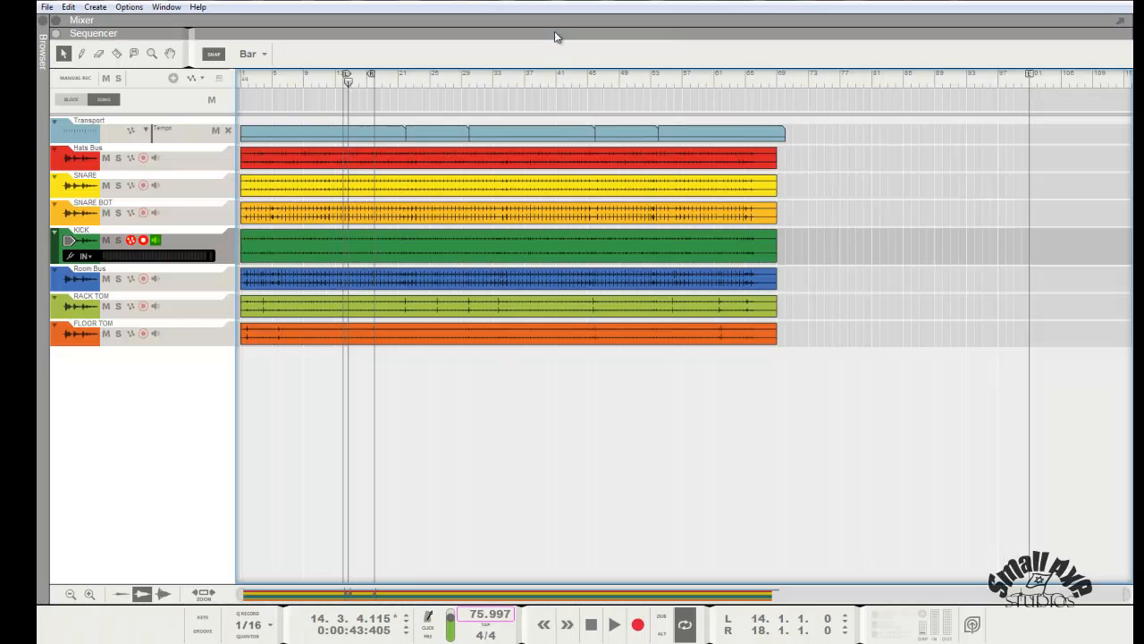
alt+click(776, 79)
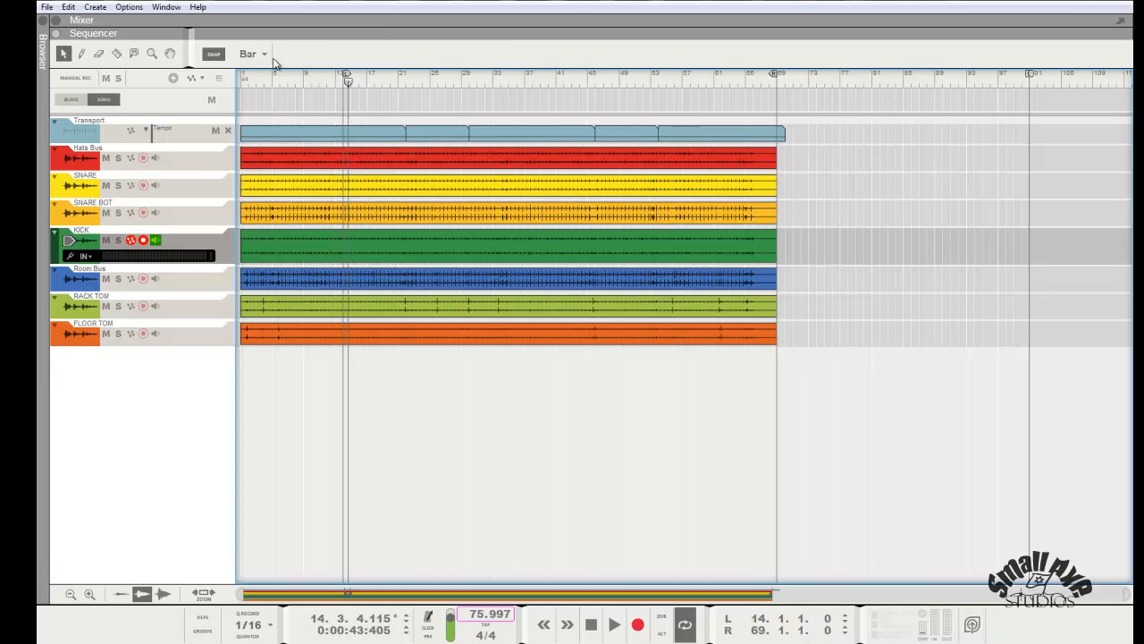
ctrl+click(244, 80)
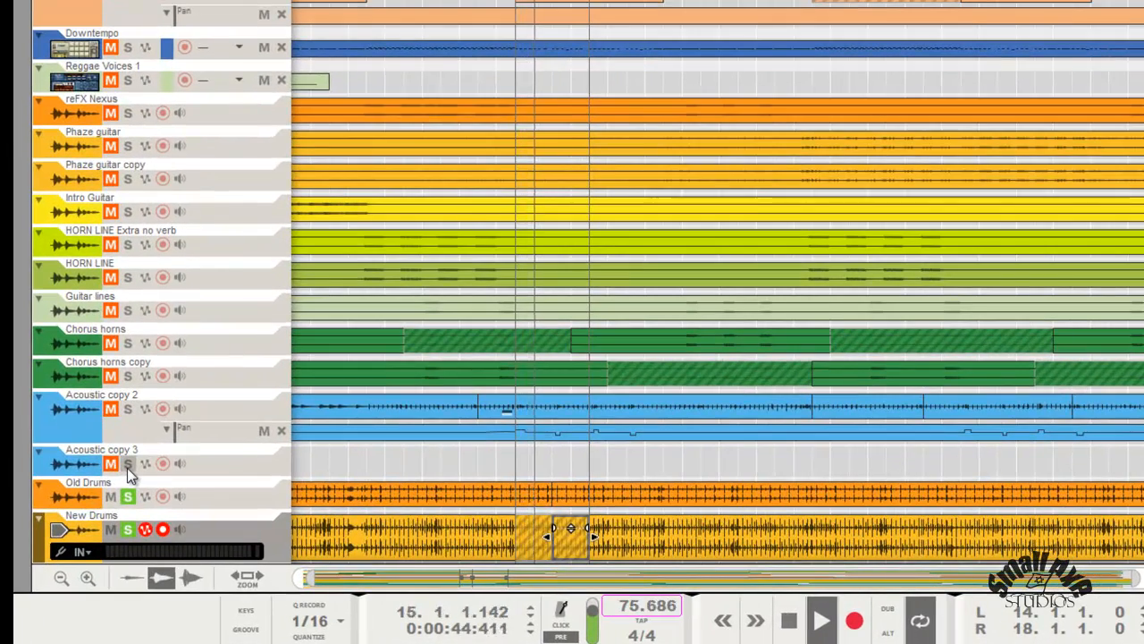
In the full song, alternate the muted two-bar clips of Old Drums and New Drums across bars 14 to 18, leaving both New Drums clips unmuted
click(128, 496)
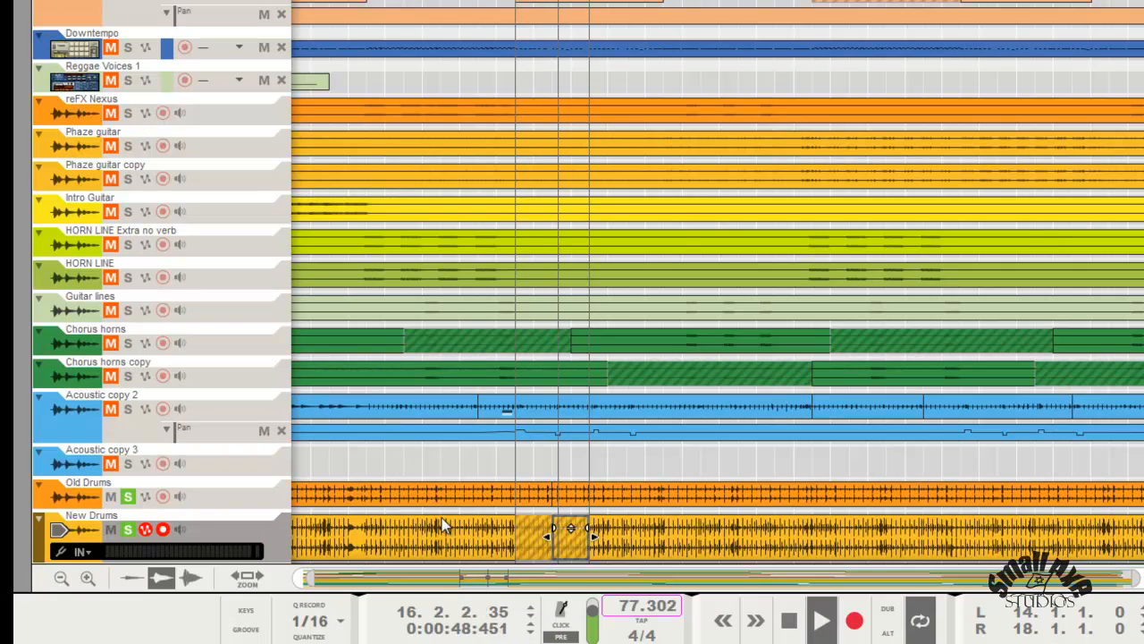
click(531, 540)
key(m)
click(534, 495)
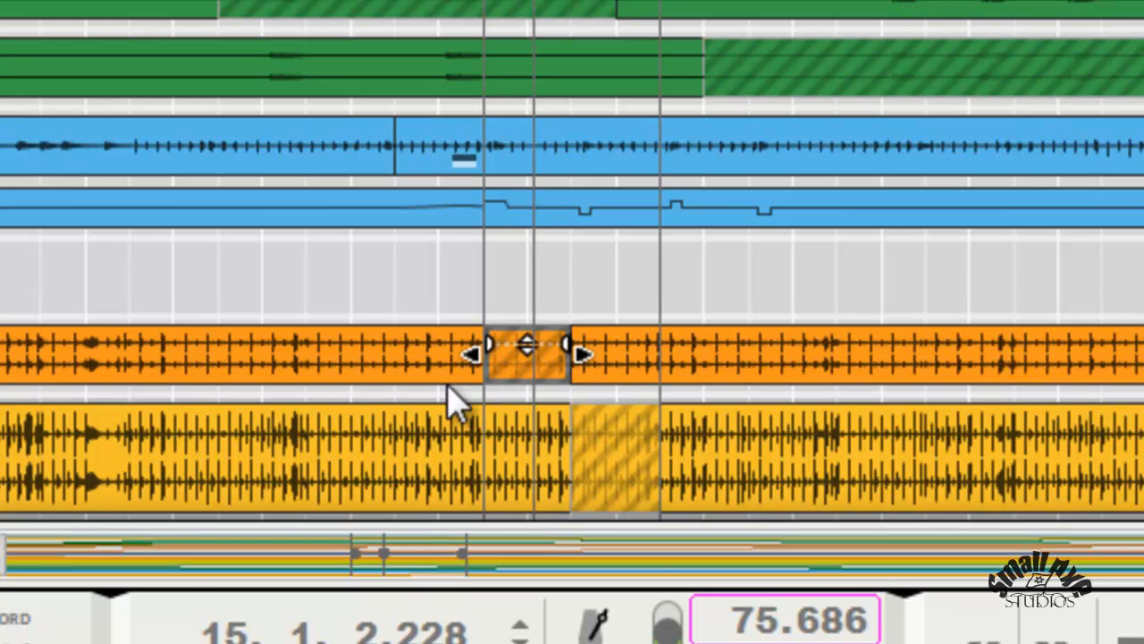
click(613, 483)
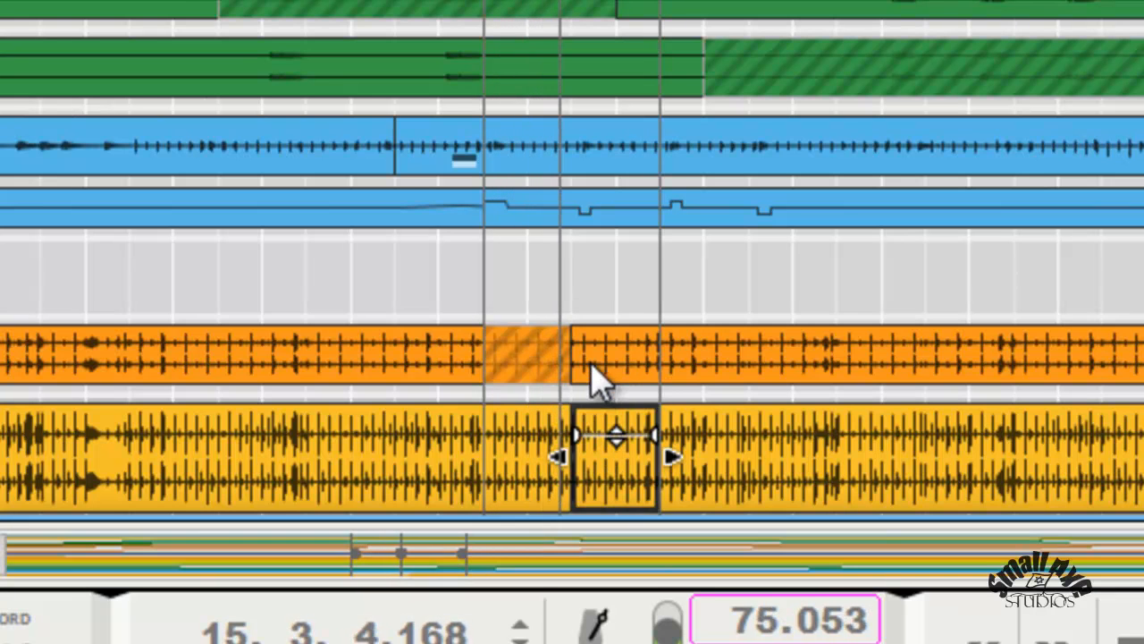
click(591, 363)
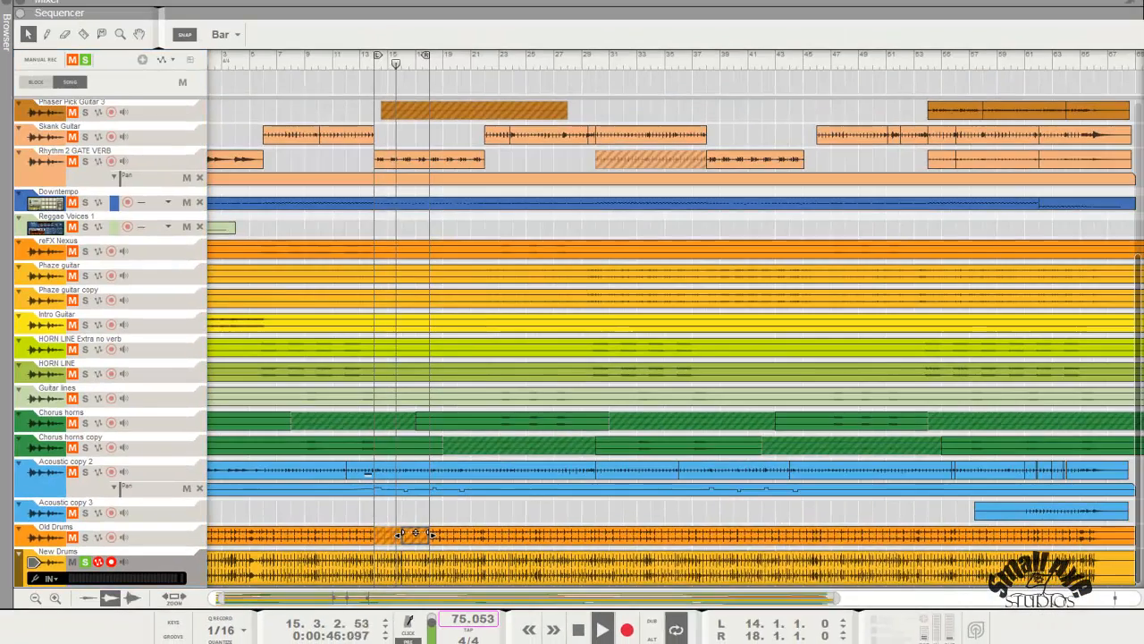
Show the New Drums insert effects in the rack and examine the mixer channels' dynamics, EQ and send settings
click(862, 586)
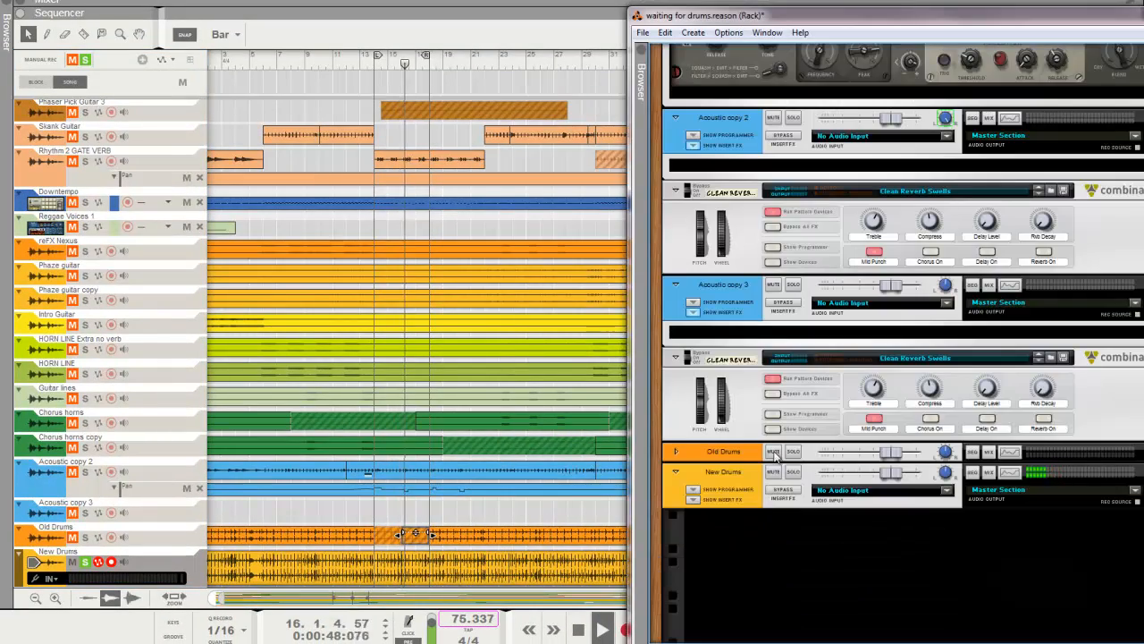
click(694, 500)
scroll(760, 447, down, 1)
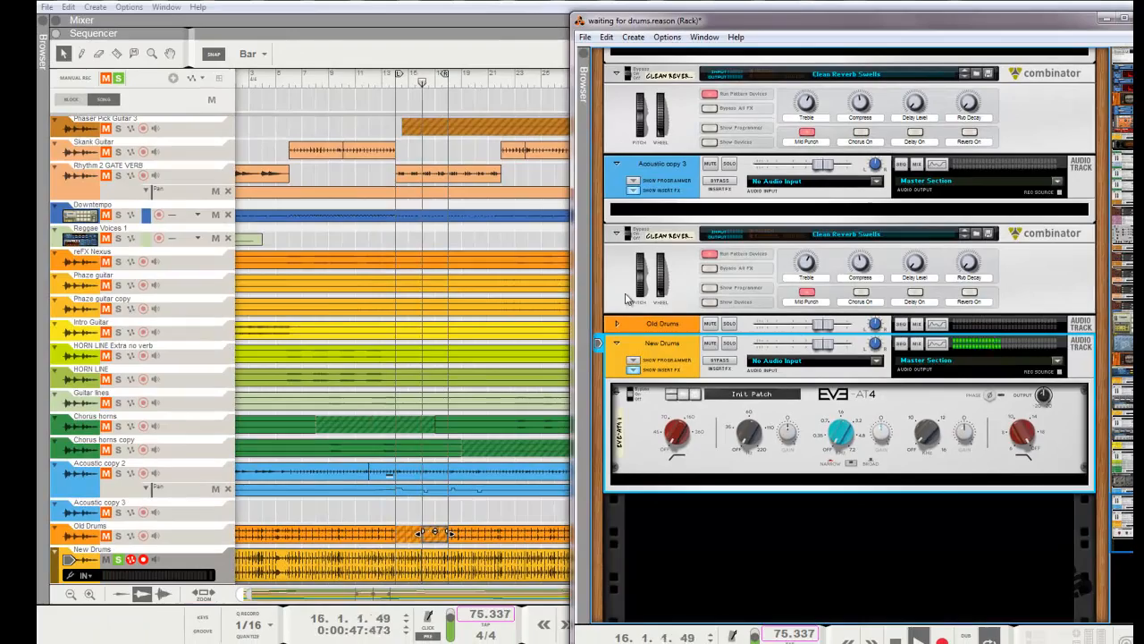
key(F5)
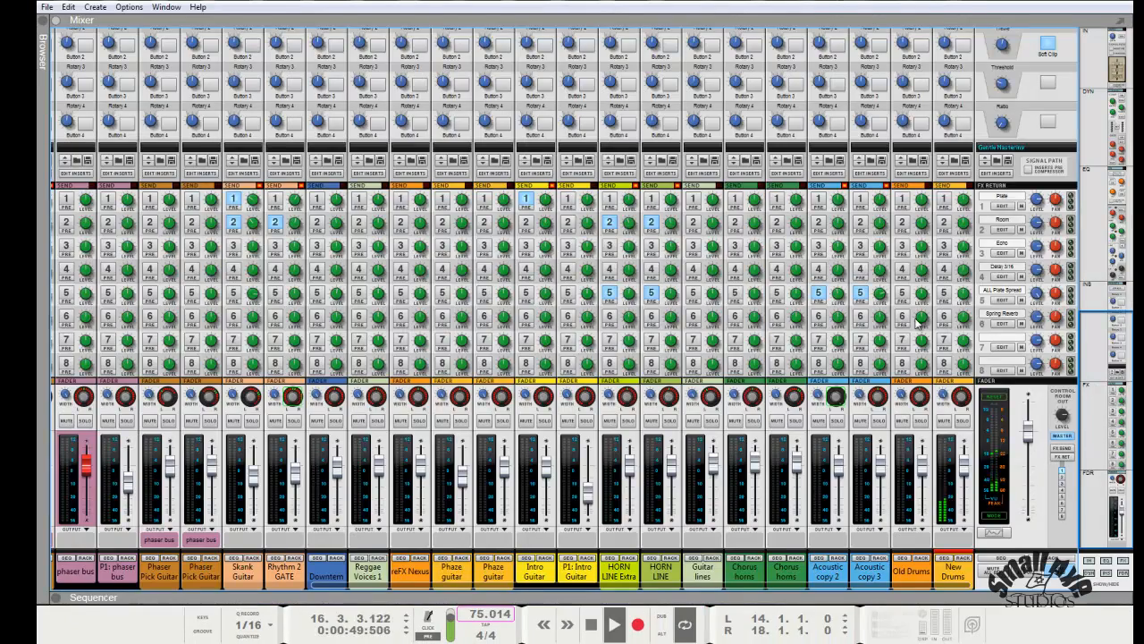
scroll(983, 275, up, 10)
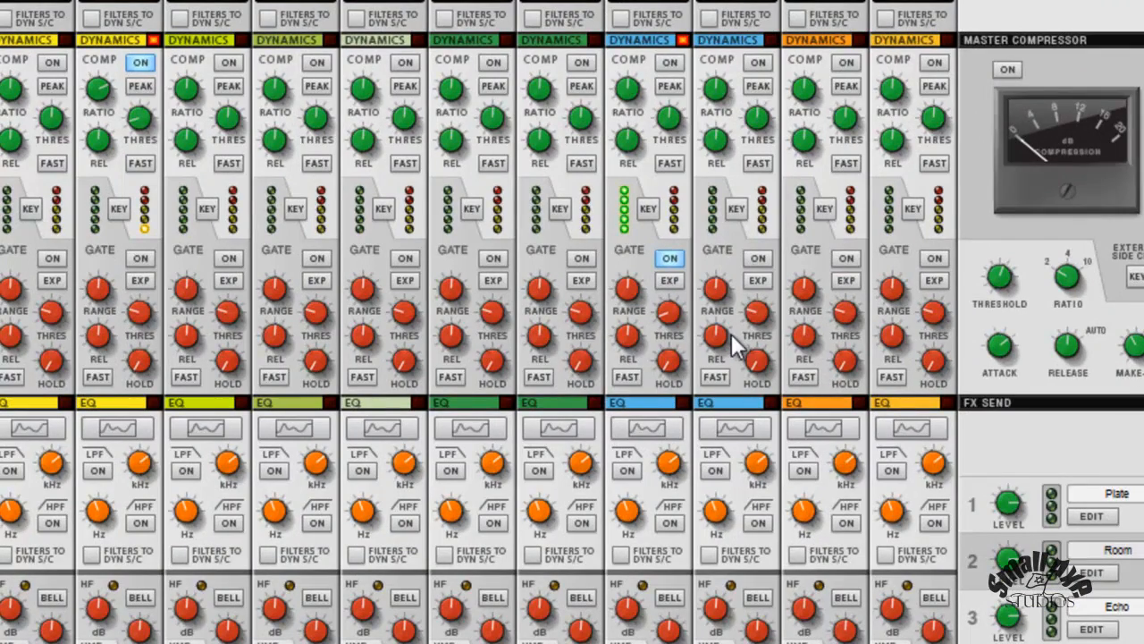
scroll(733, 349, down, 5)
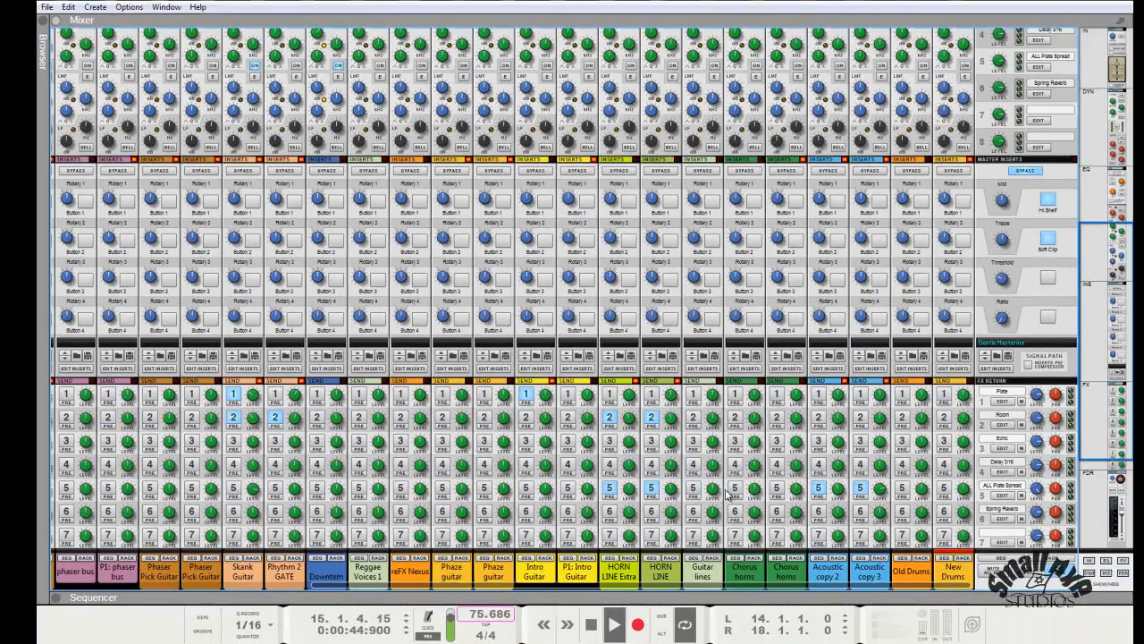
Mute the two-bar New Drums clip starting at bar 16 in the sequencer
key(F7)
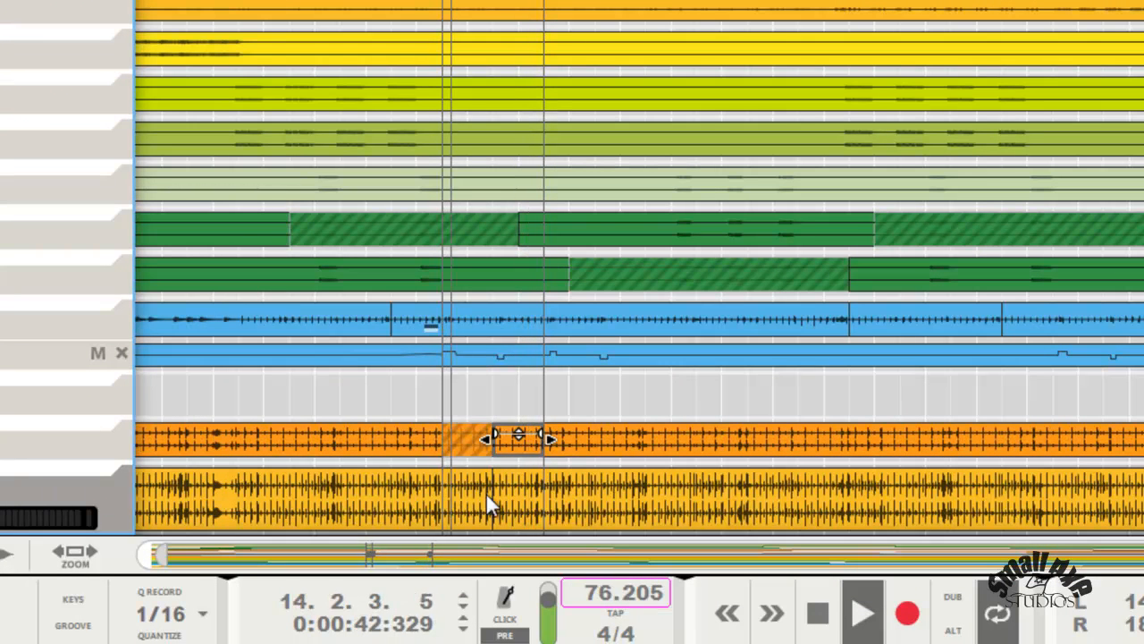
click(524, 495)
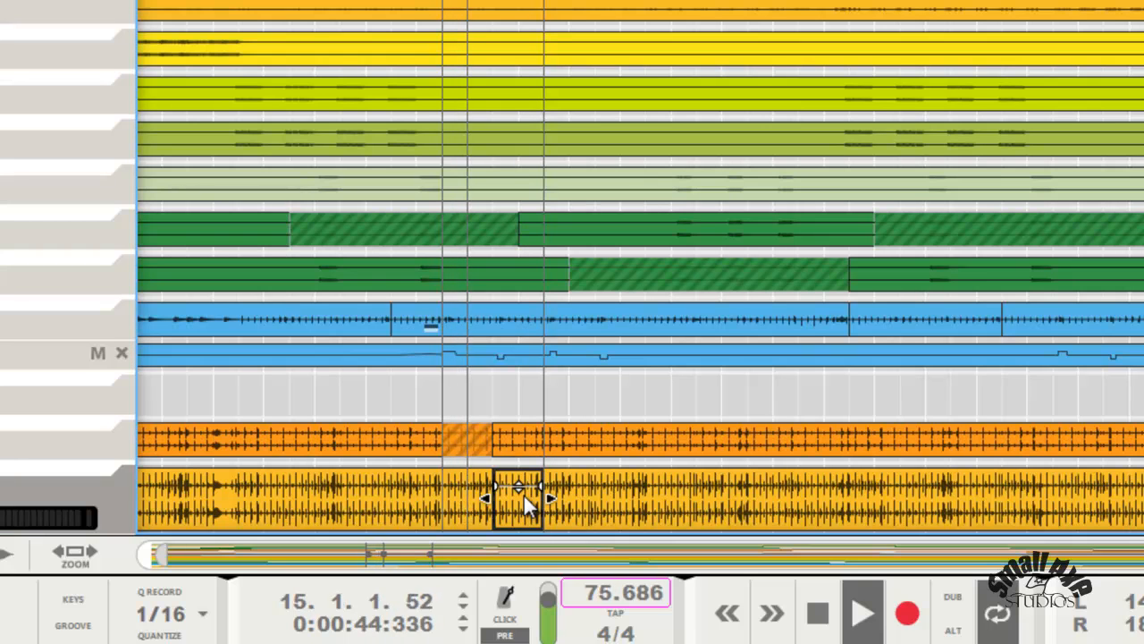
key(m)
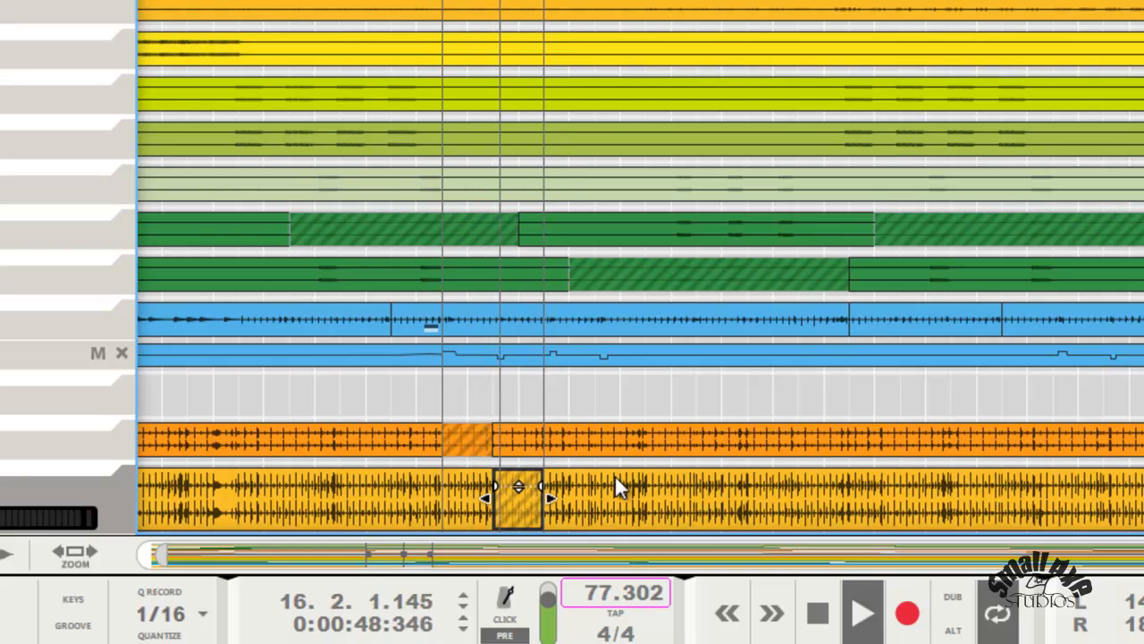
key(h)
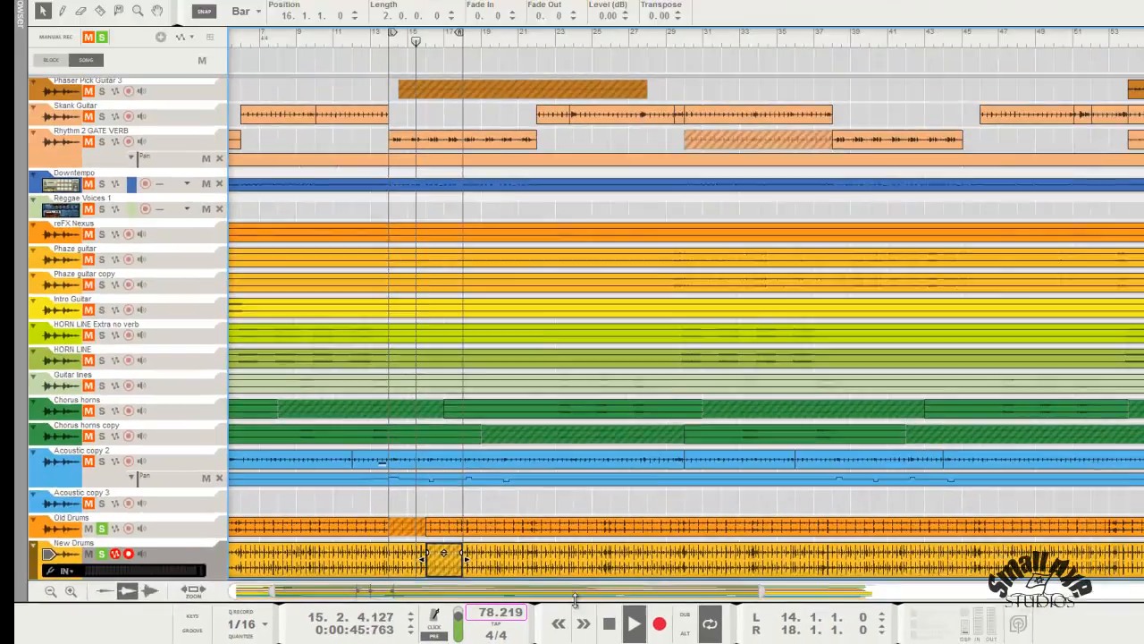
Review the mixer's dynamics, EQ and send sections, and bring up the rack at the New Drums EVE-AT4 beside the drum channels
key(F5)
scroll(1082, 442, up, 5)
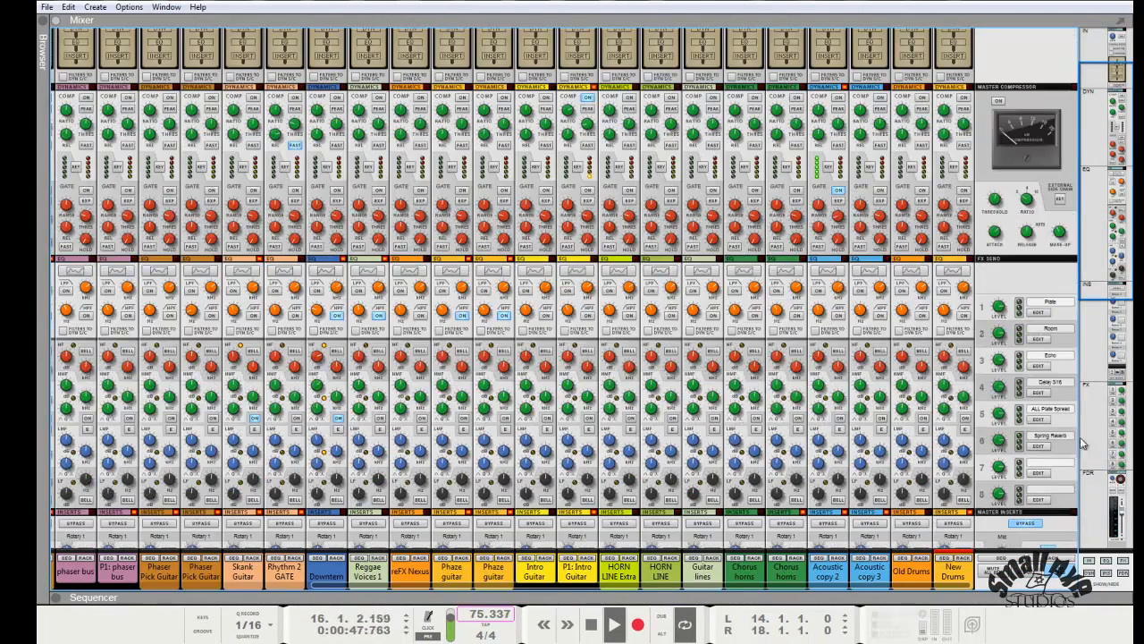
scroll(958, 232, down, 10)
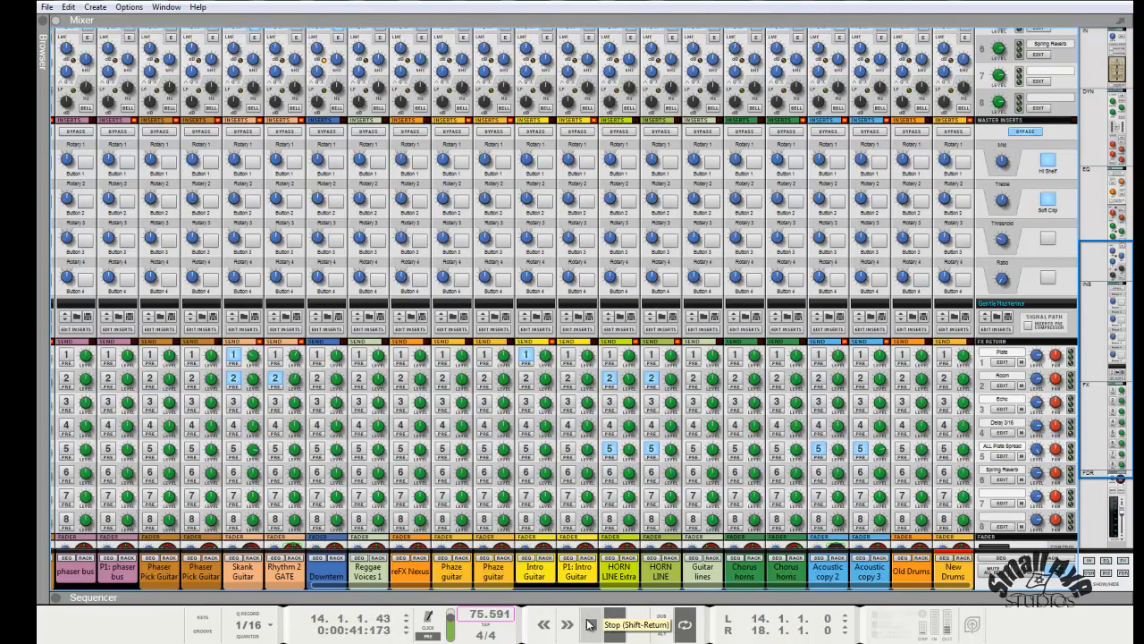
click(850, 505)
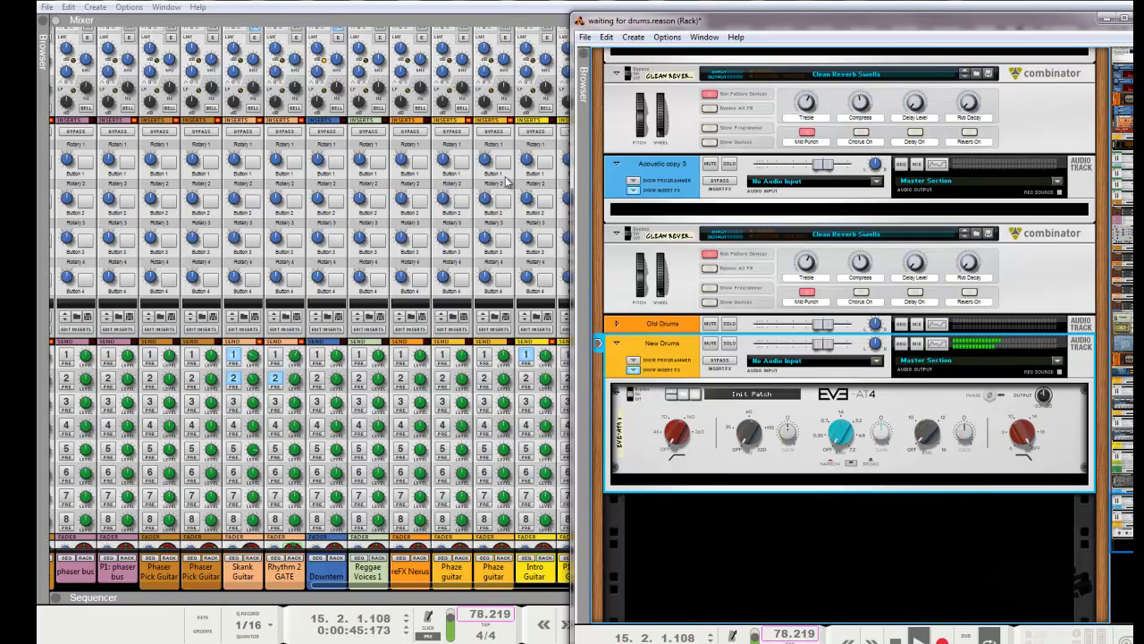
drag(604, 20, 166, 2)
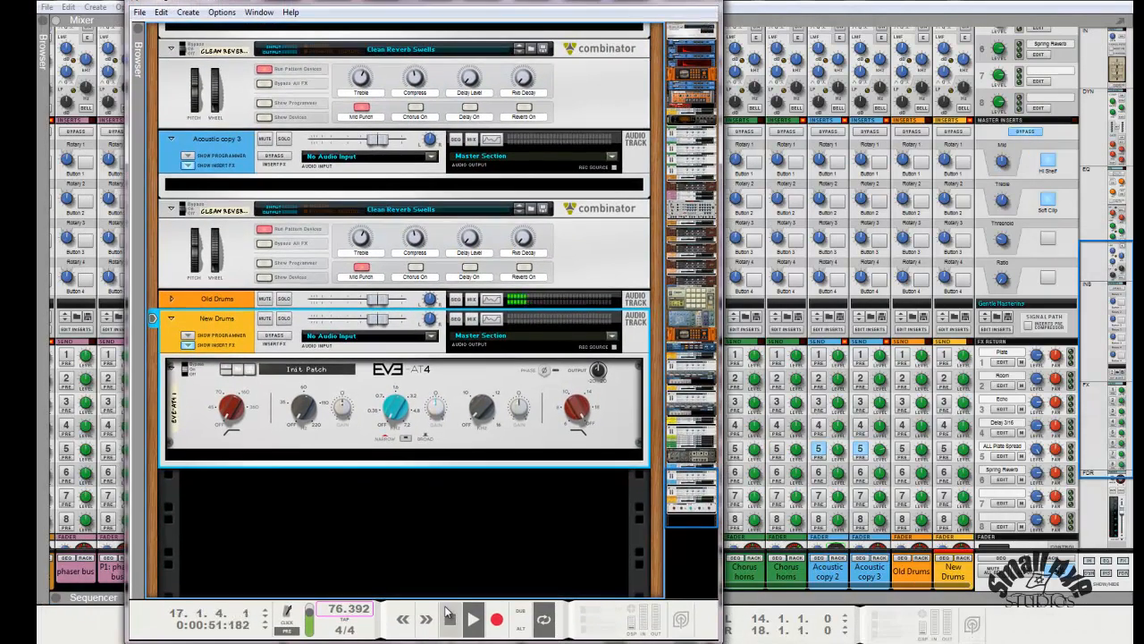